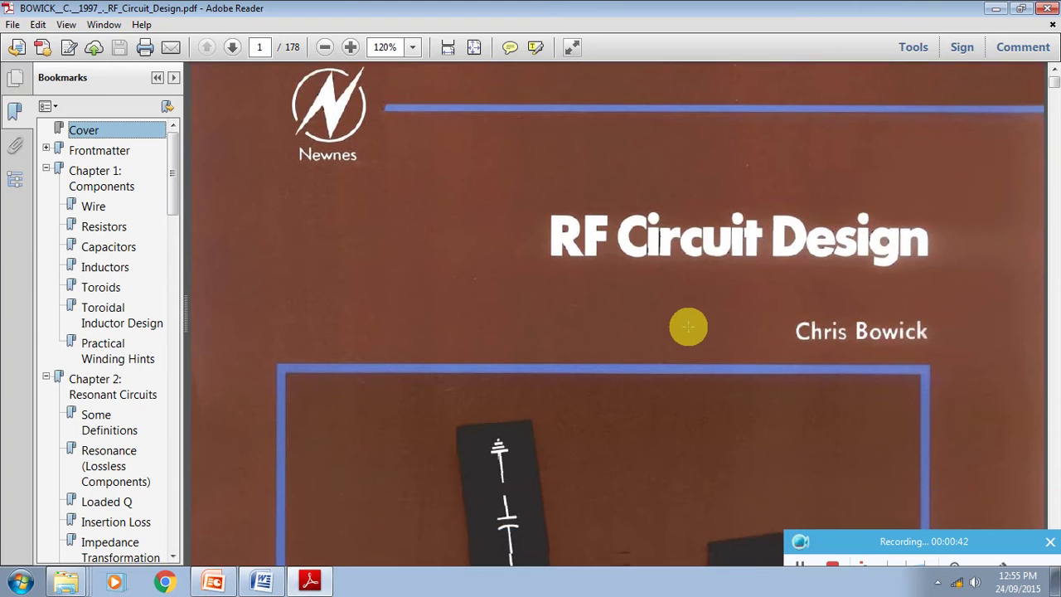
Open the "Low-Q or Wideband Matching Networks" section of Chapter 4: Impedance Matching in the PDF
scroll(689, 326, down, 6)
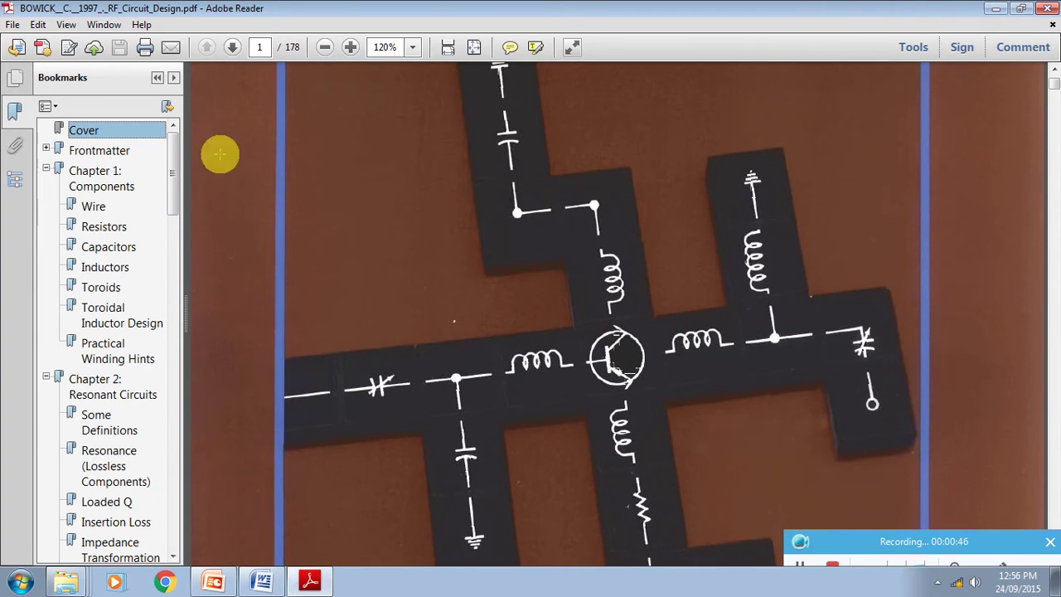
drag(171, 172, 160, 346)
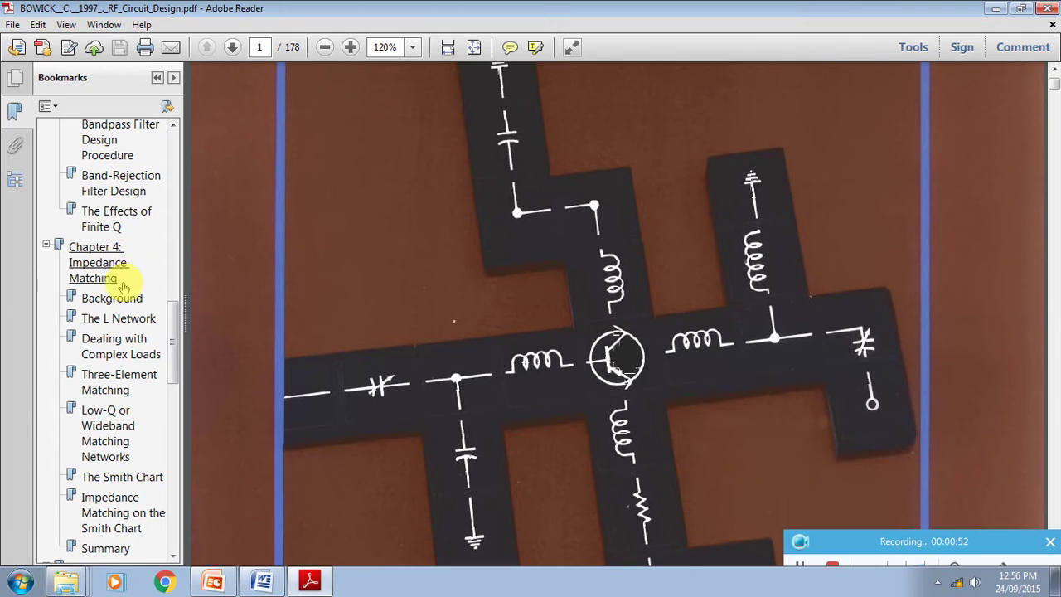
click(100, 265)
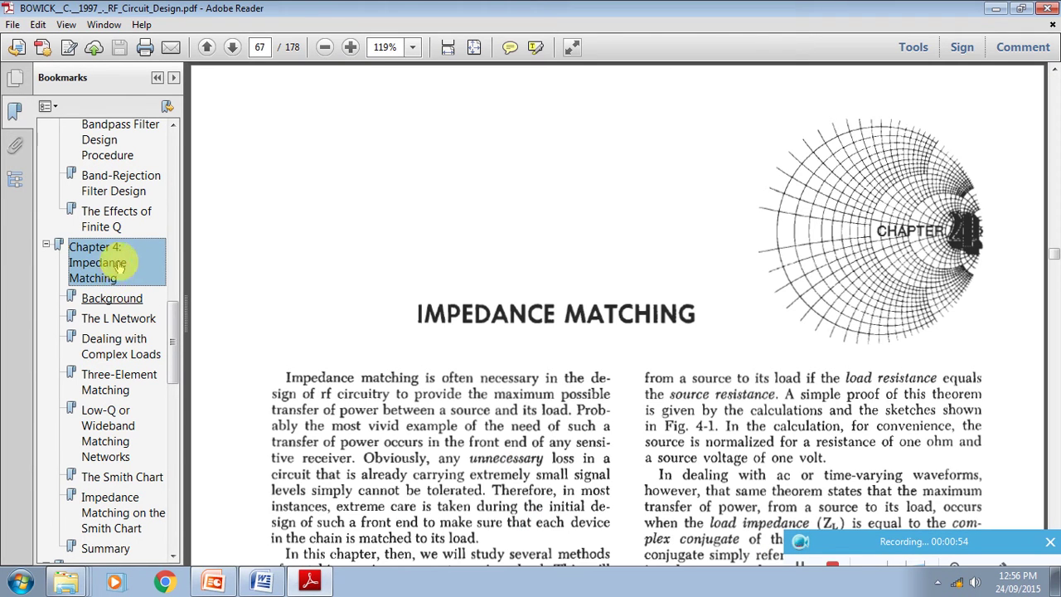
drag(176, 346, 174, 396)
click(139, 186)
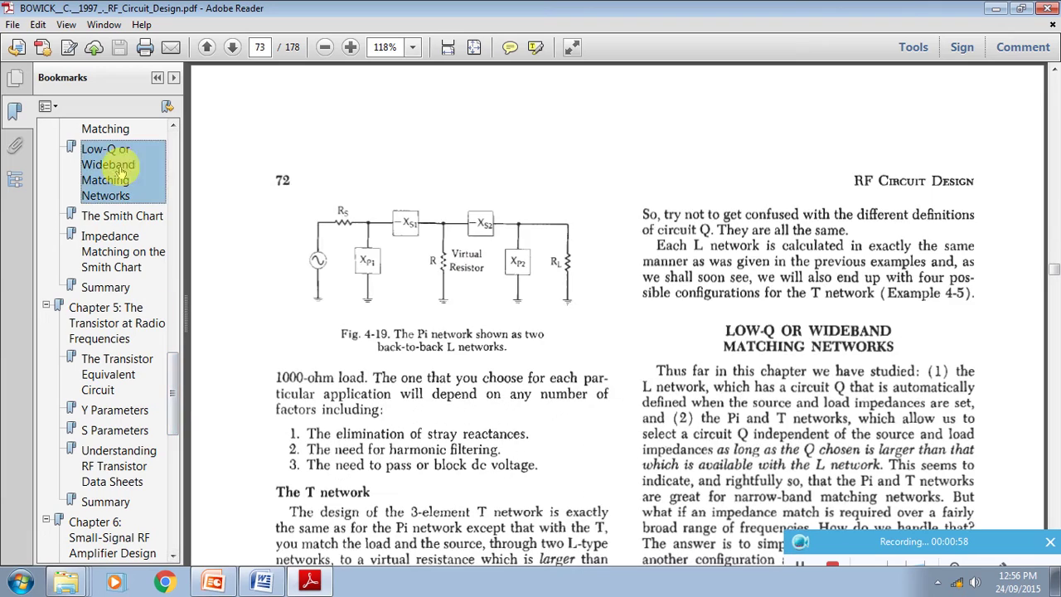
Read the T network section and look through the Pi network design in Example 4-4
scroll(544, 298, down, 3)
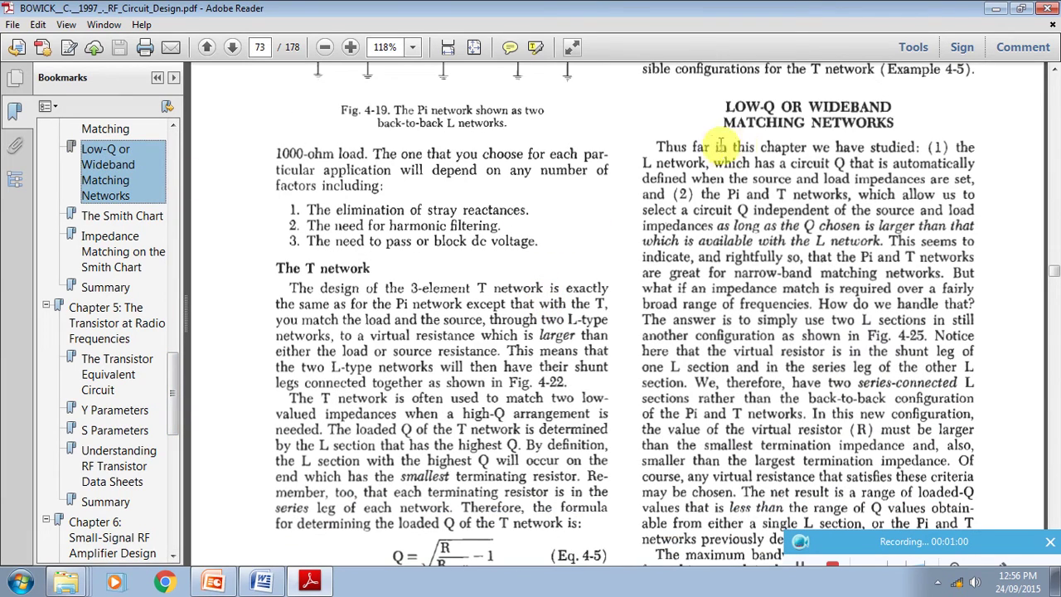
scroll(720, 258, down, 1)
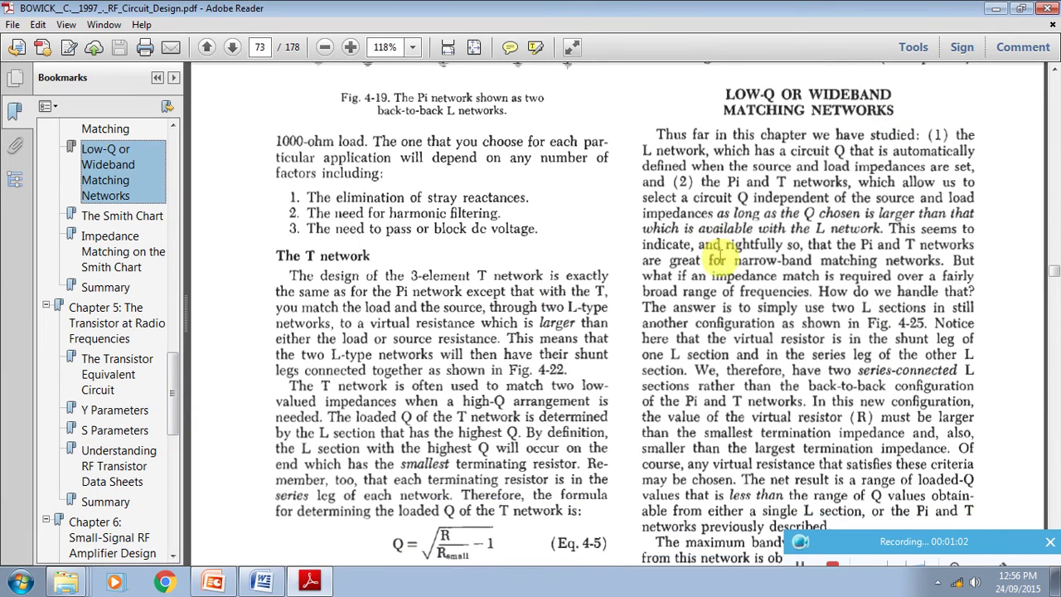
drag(275, 253, 426, 270)
click(451, 274)
scroll(511, 260, down, 3)
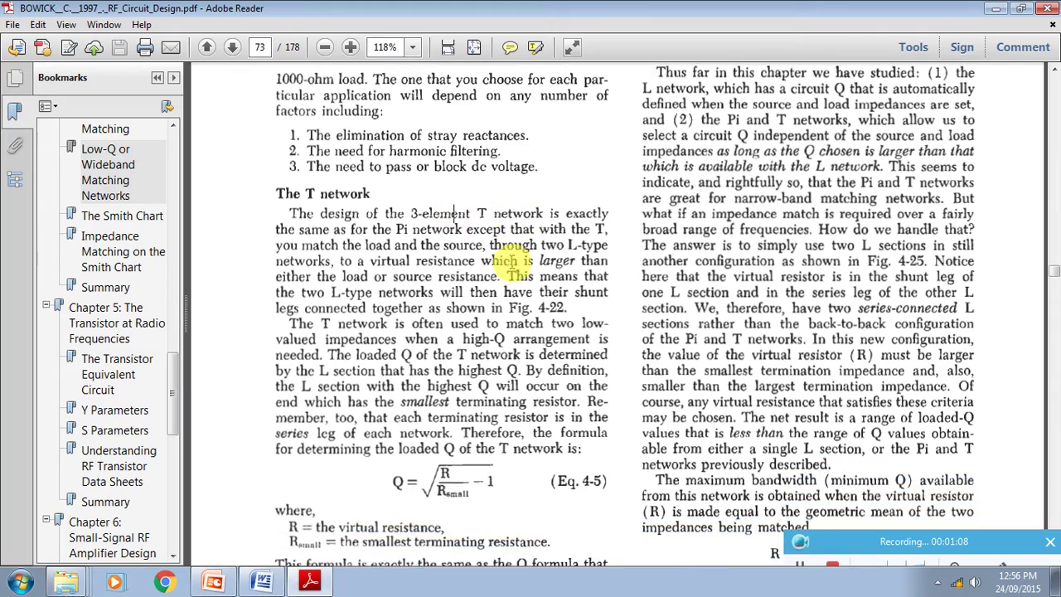
scroll(511, 259, down, 5)
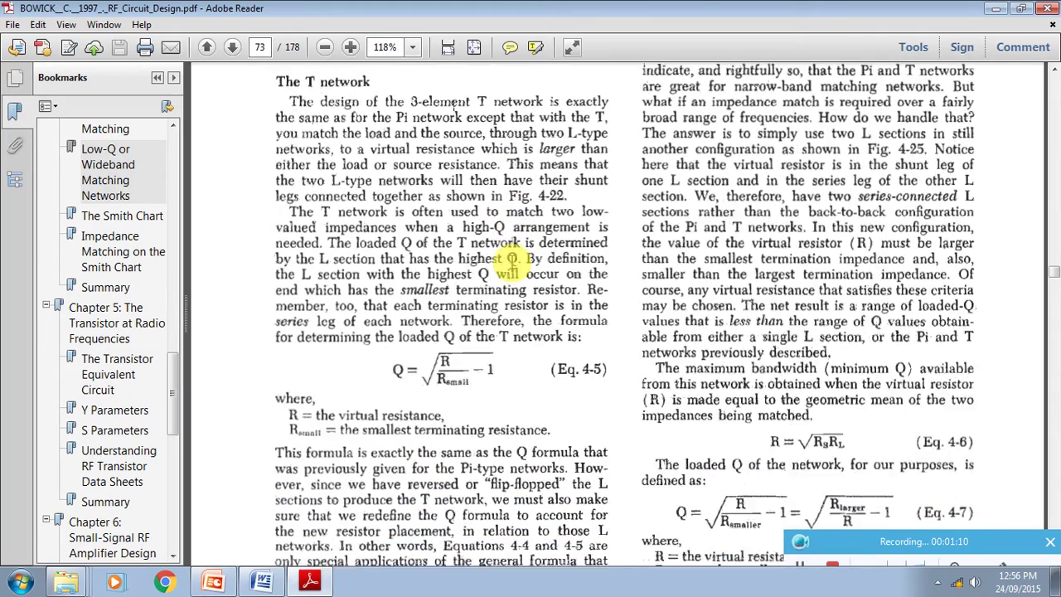
scroll(512, 261, down, 8)
scroll(511, 262, down, 12)
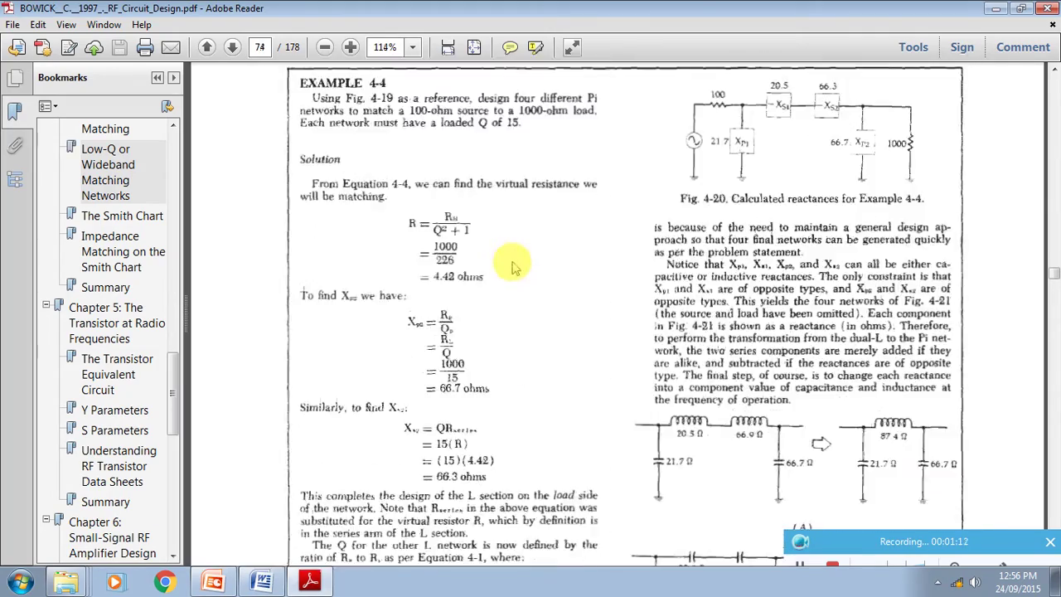
scroll(512, 262, down, 15)
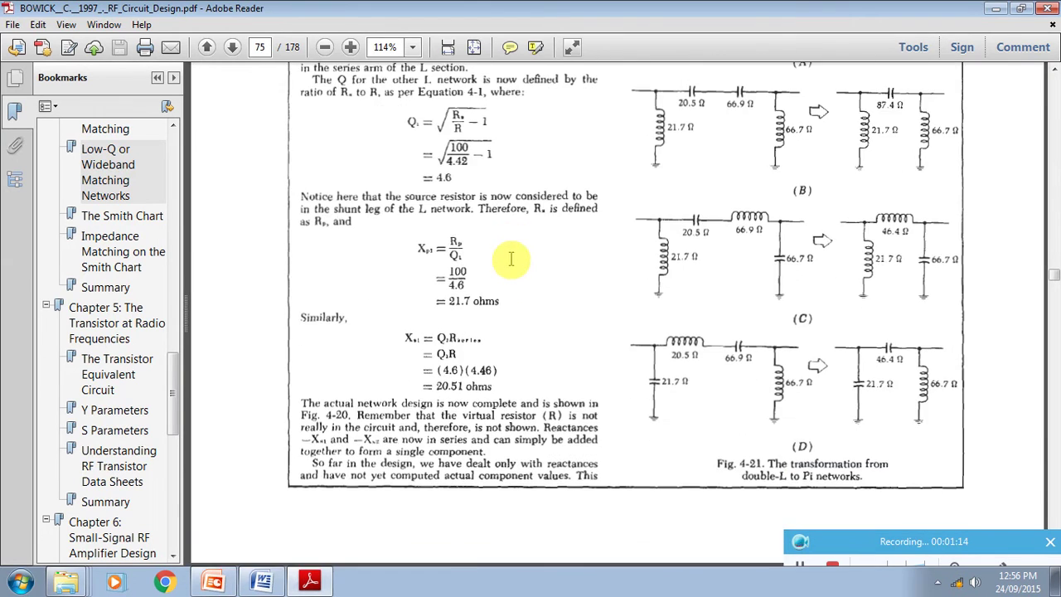
Examine the T network calculations of Example 4-5 and the reactance circuit in Fig. 4-23
scroll(508, 264, down, 4)
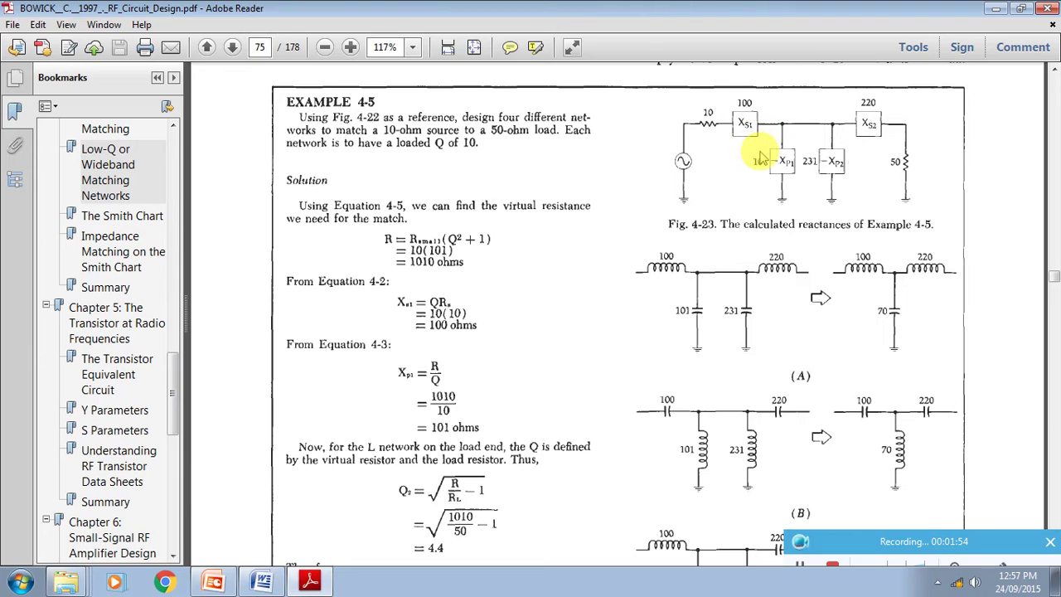
scroll(761, 157, down, 1)
scroll(381, 165, down, 3)
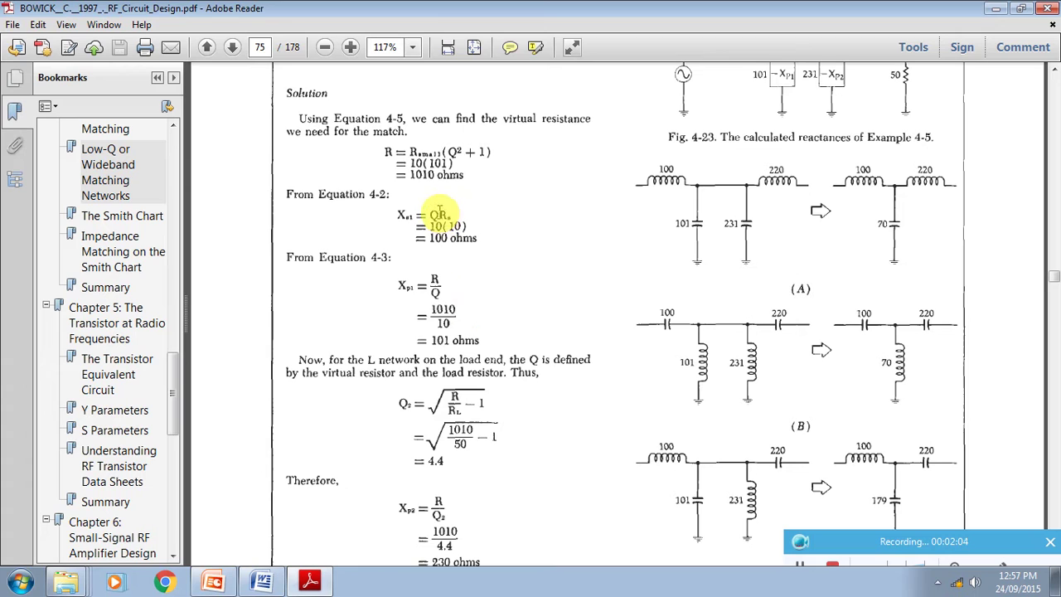
scroll(451, 323, down, 3)
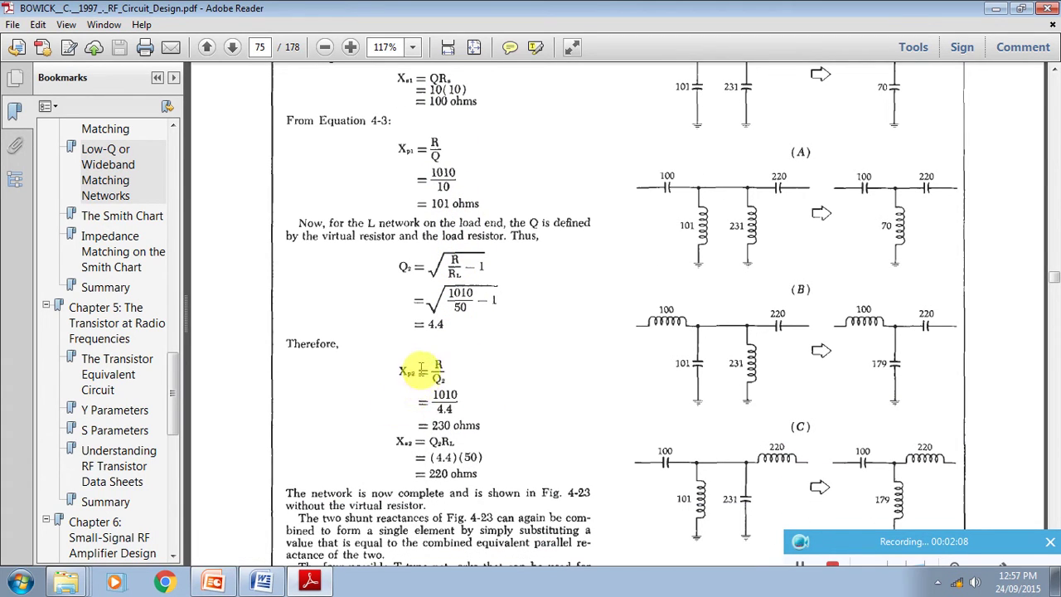
scroll(534, 314, up, 1)
scroll(534, 314, up, 4)
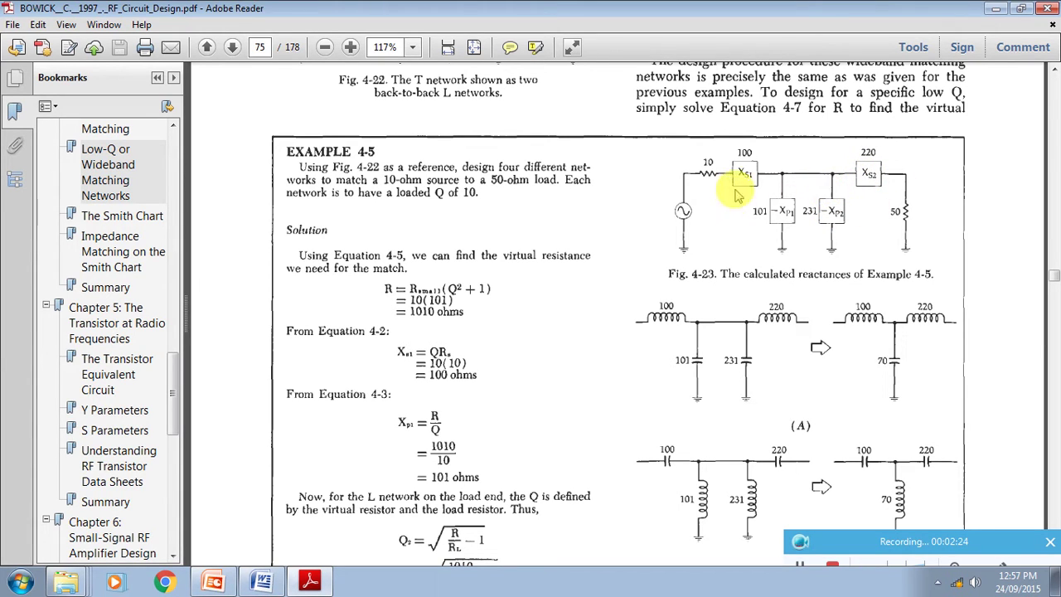
Examine the four double-L to T-type network transformations, A to D, in Fig. 4-24
scroll(796, 207, down, 3)
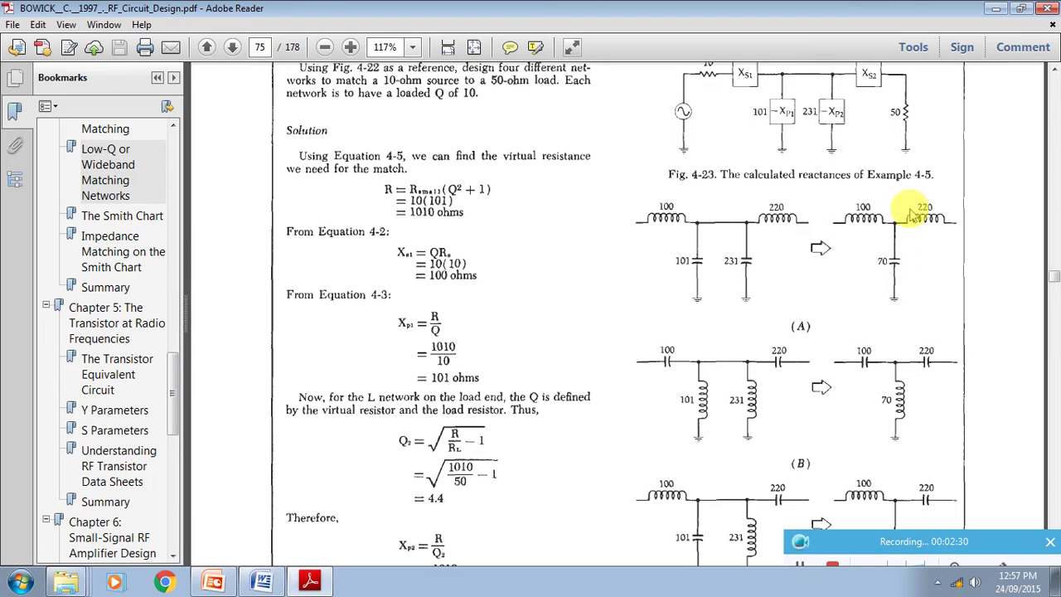
scroll(837, 257, down, 3)
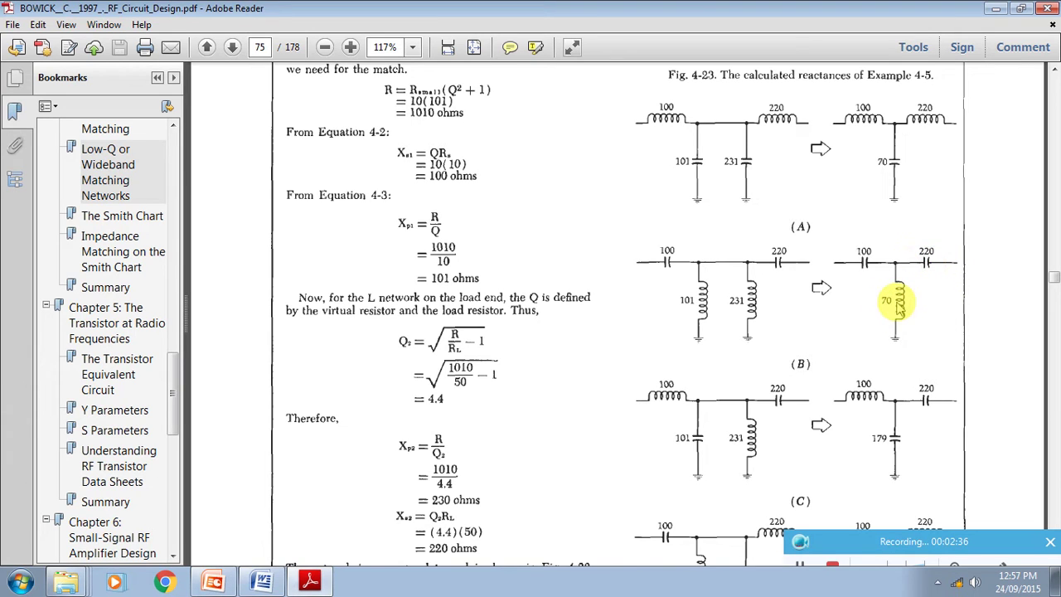
scroll(896, 305, down, 2)
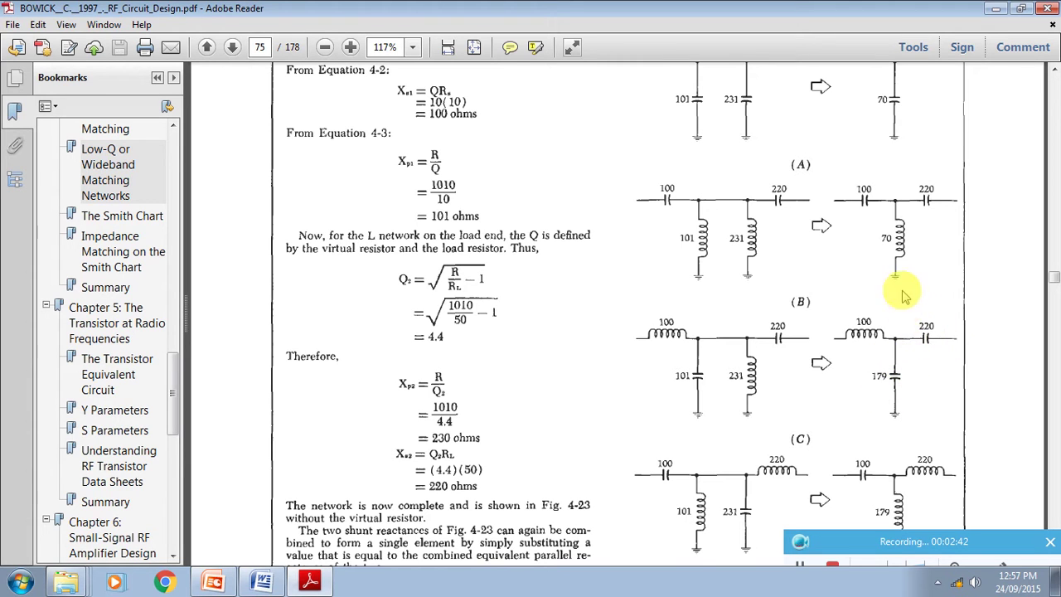
scroll(905, 300, up, 2)
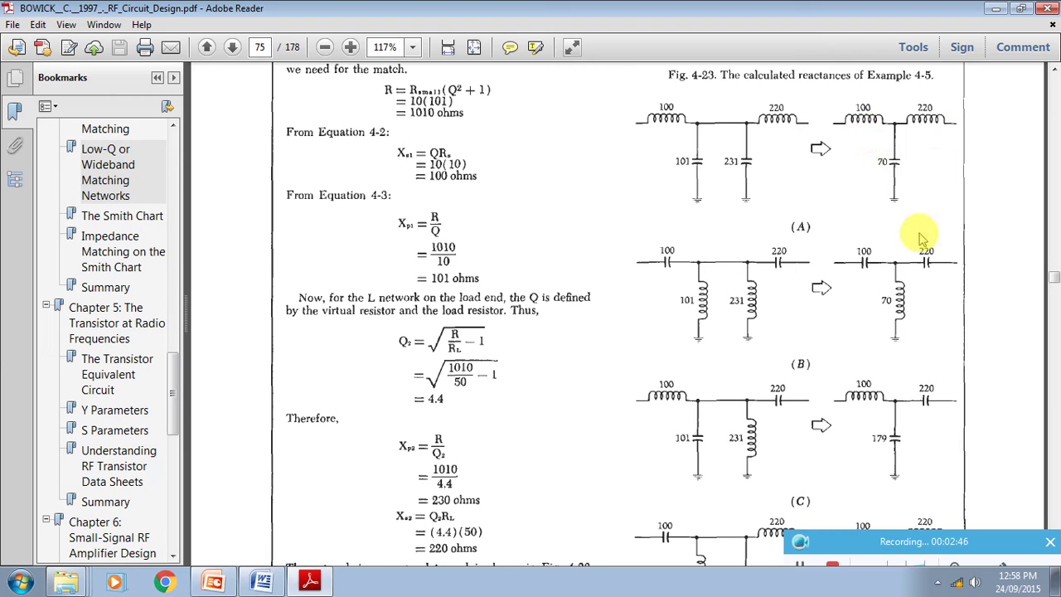
scroll(902, 222, down, 3)
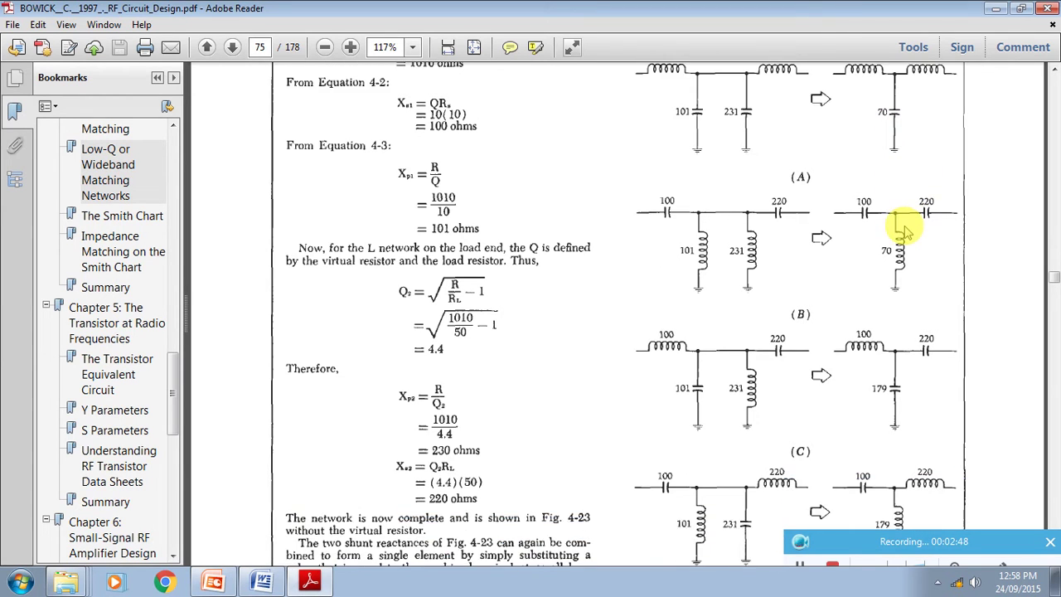
scroll(903, 225, down, 1)
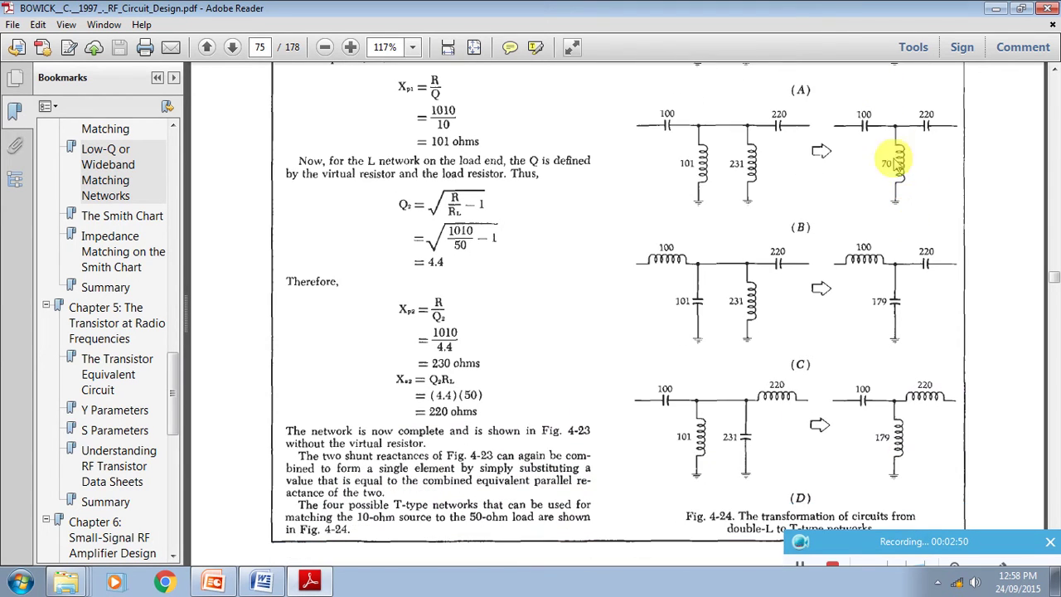
scroll(916, 240, down, 1)
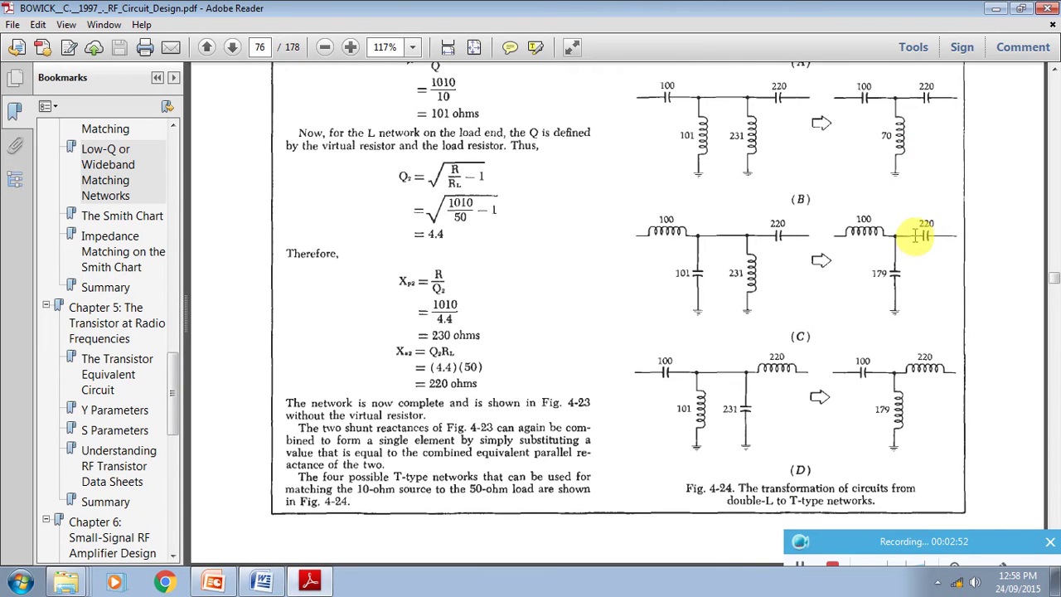
scroll(874, 257, down, 2)
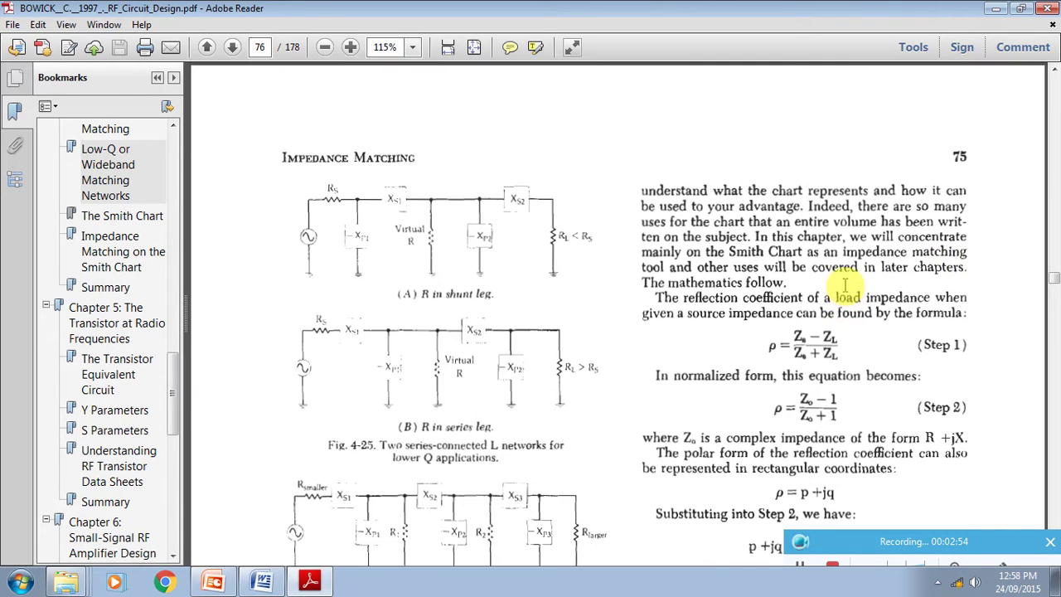
scroll(852, 286, up, 2)
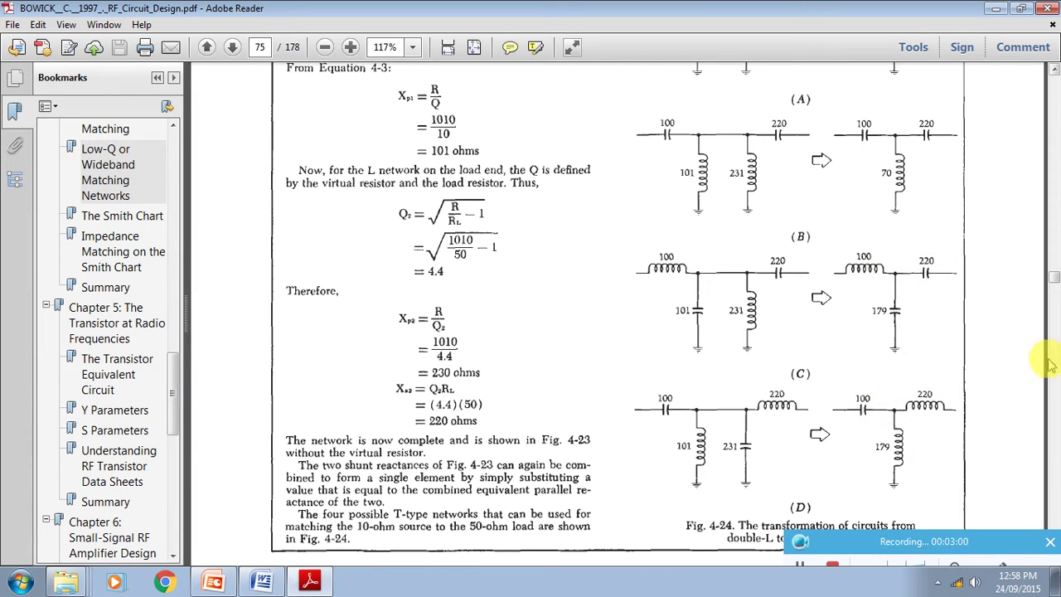
scroll(884, 272, up, 3)
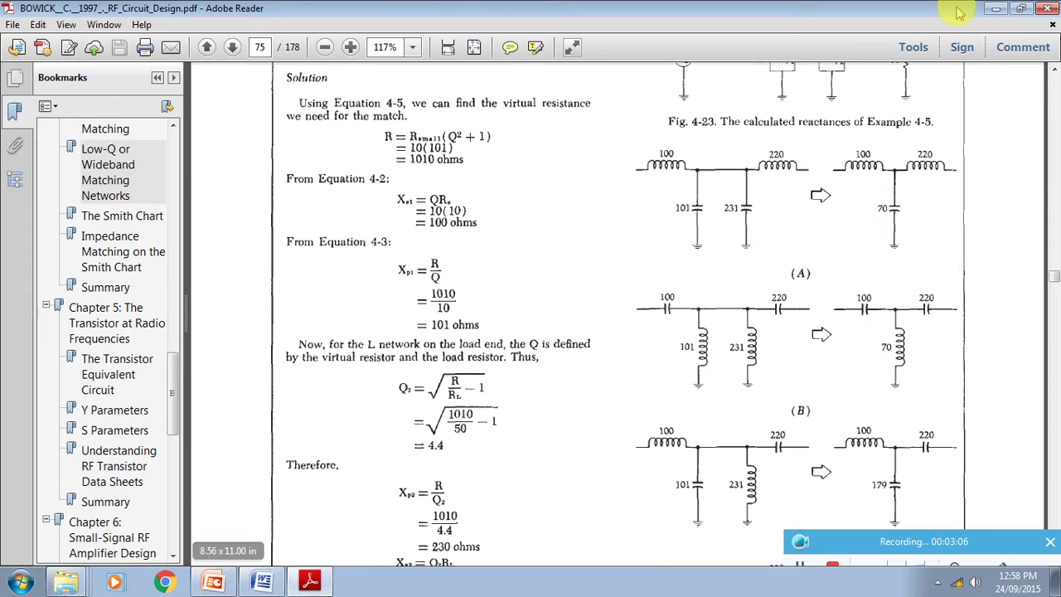
Minimize the PDF and presentation windows and launch RF.Spice from the desktop
click(994, 10)
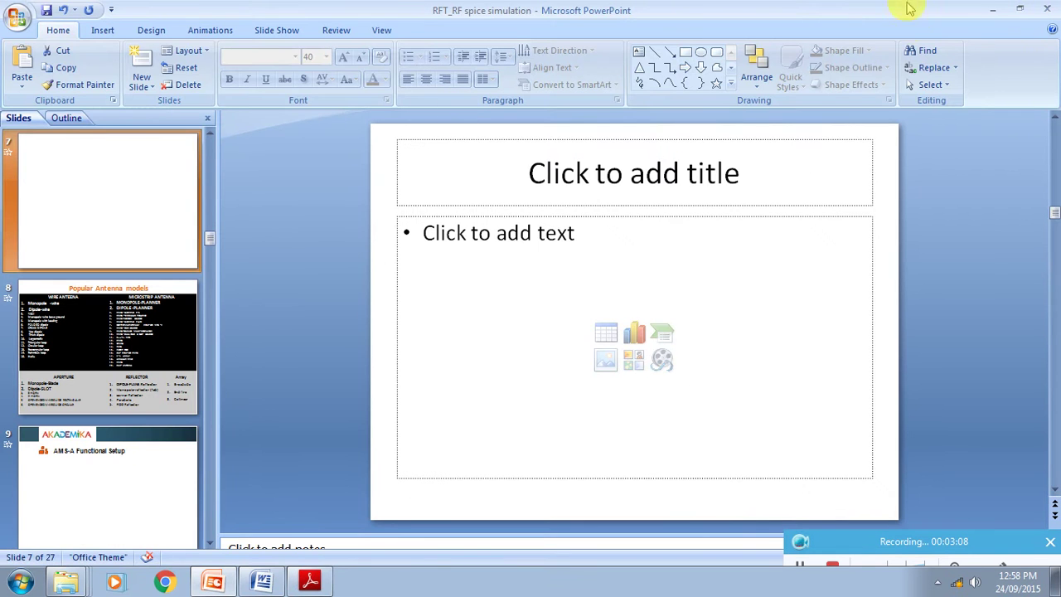
click(999, 10)
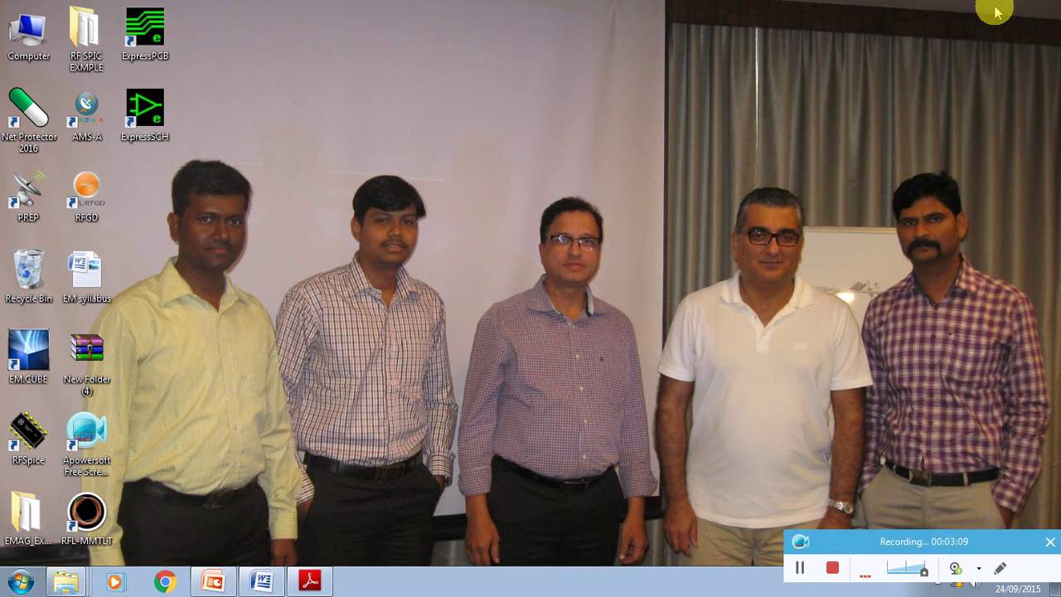
double_click(28, 441)
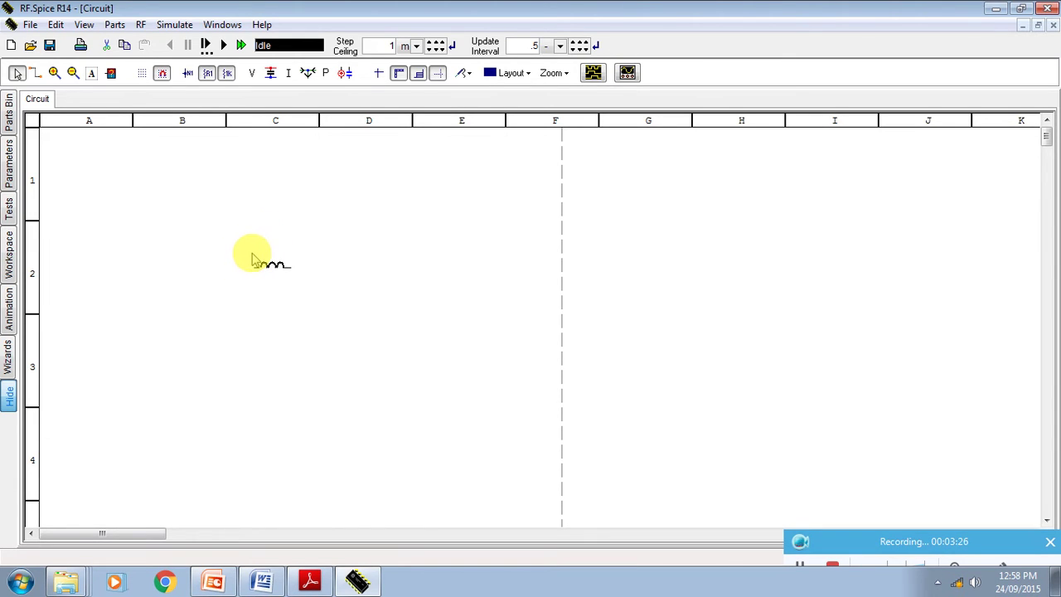
Place a horizontal inductor in the upper part of the schematic and set its inductance to 22n
click(236, 264)
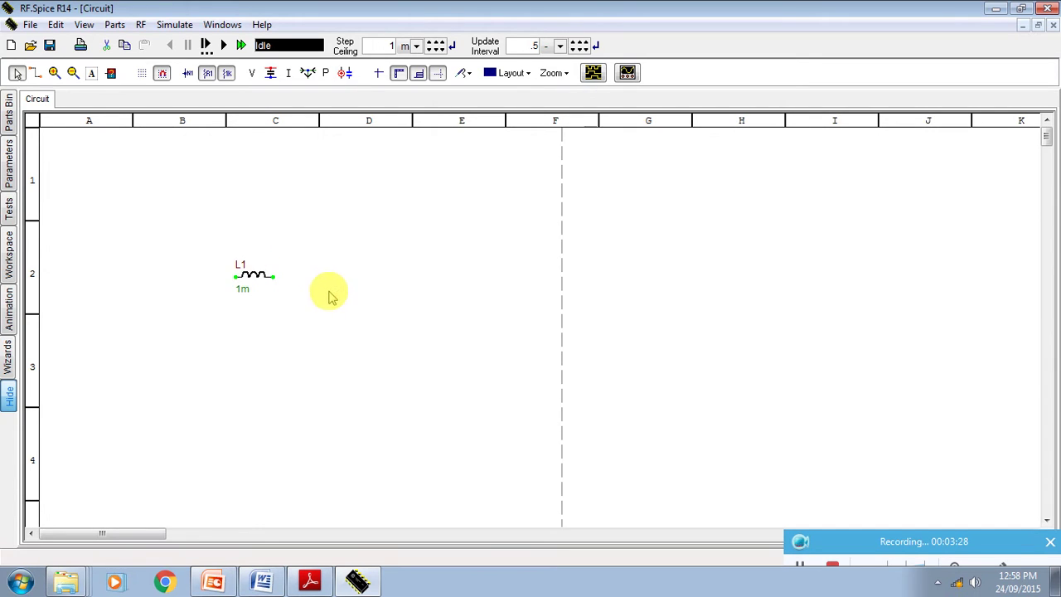
double_click(242, 293)
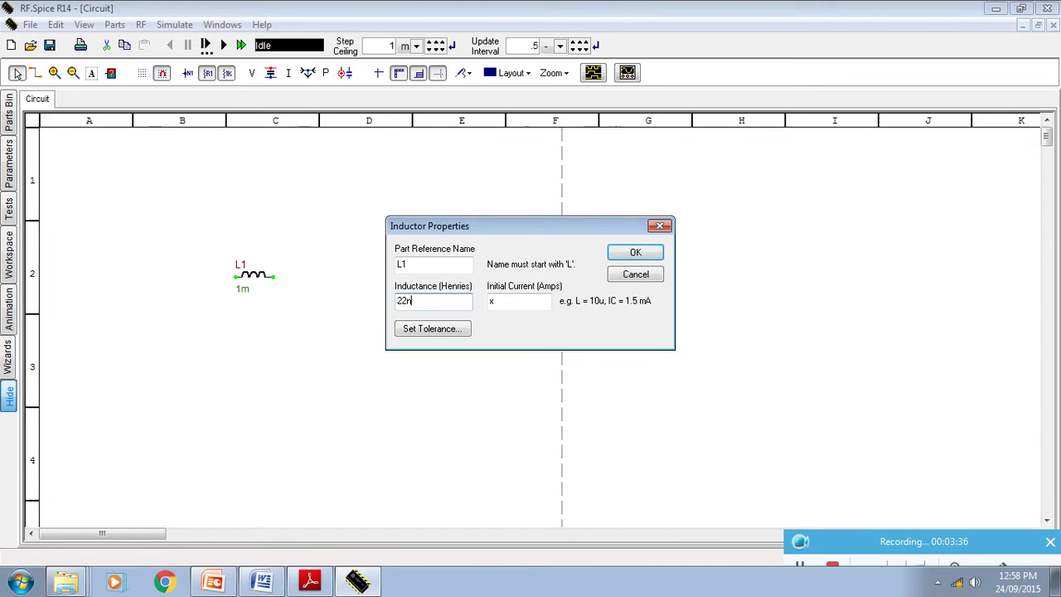
text(22n)
click(640, 253)
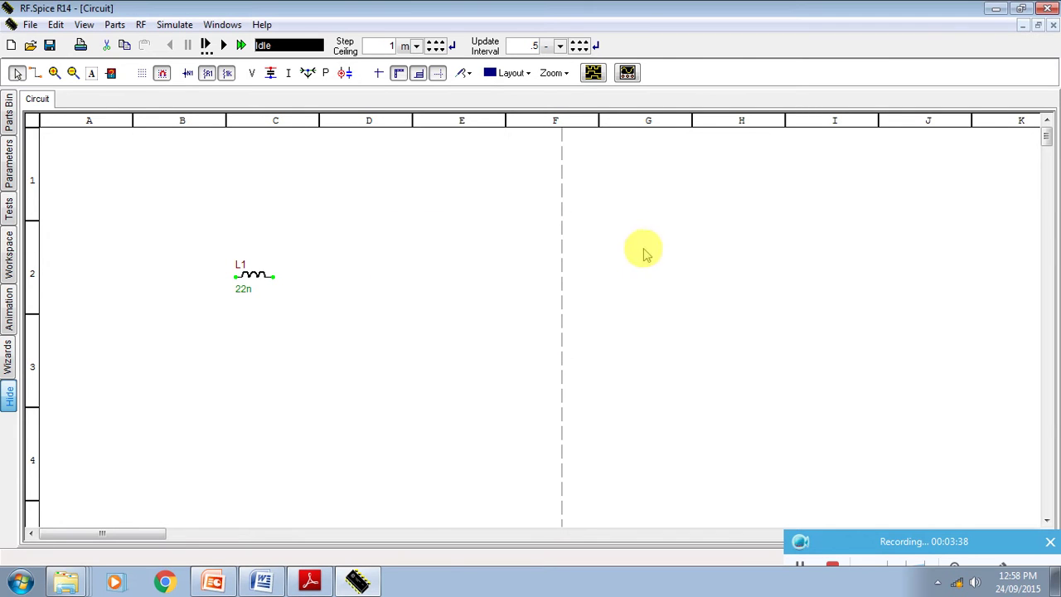
Copy inductor L1 and paste the duplicate to its right at the same height
right_click(246, 280)
click(320, 116)
right_click(368, 282)
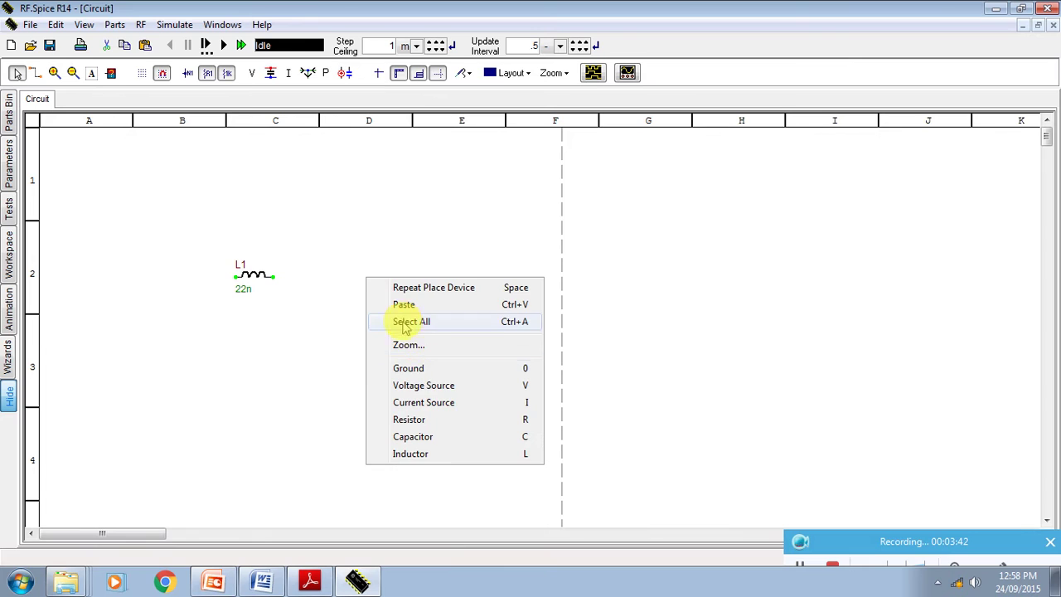
click(411, 307)
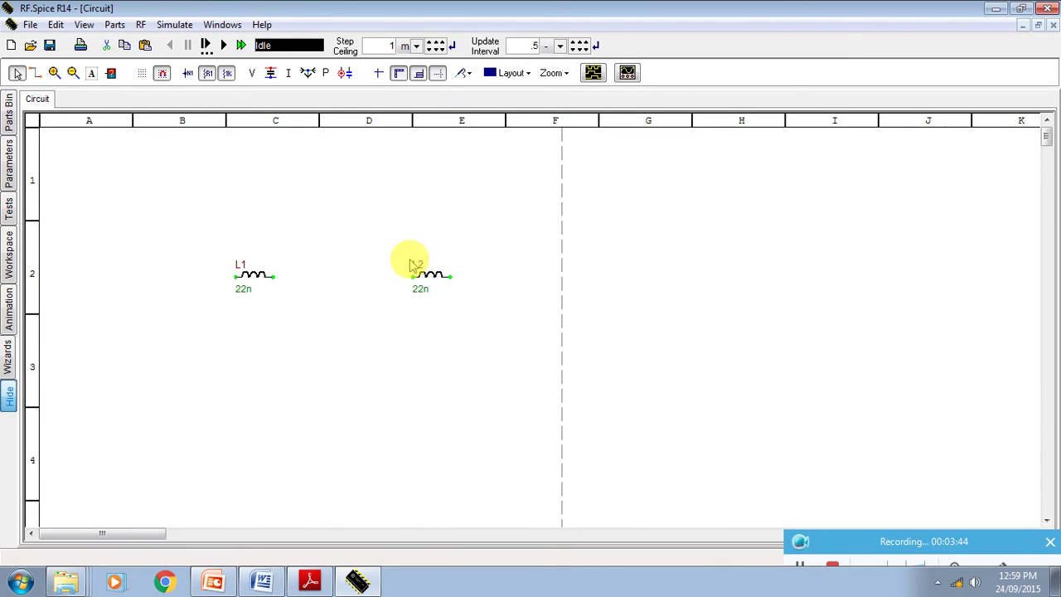
click(412, 265)
Place a vertical capacitor below and between the two inductors as the shunt element
right_click(329, 310)
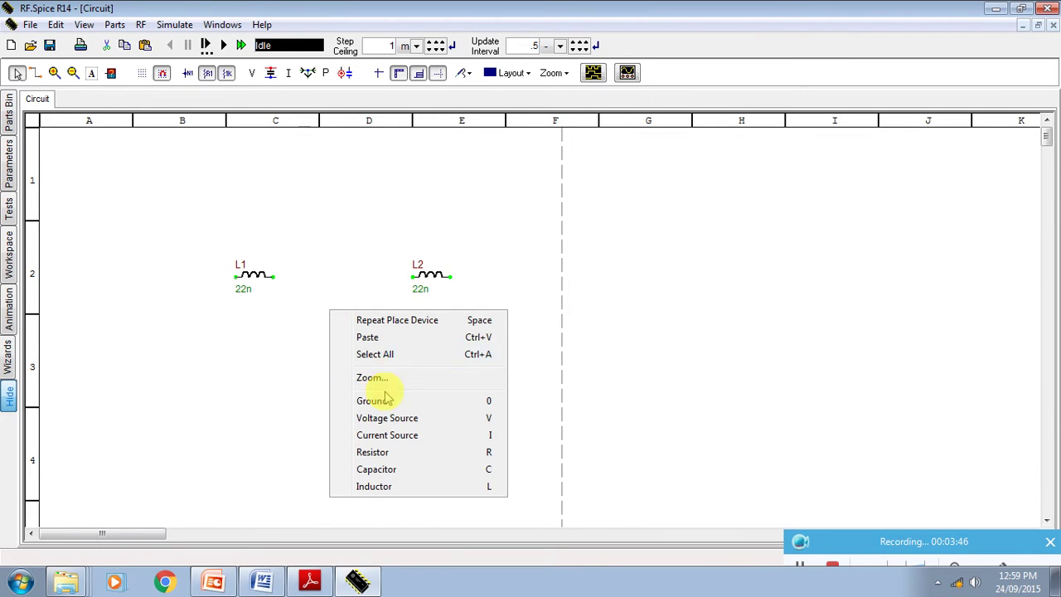
click(323, 255)
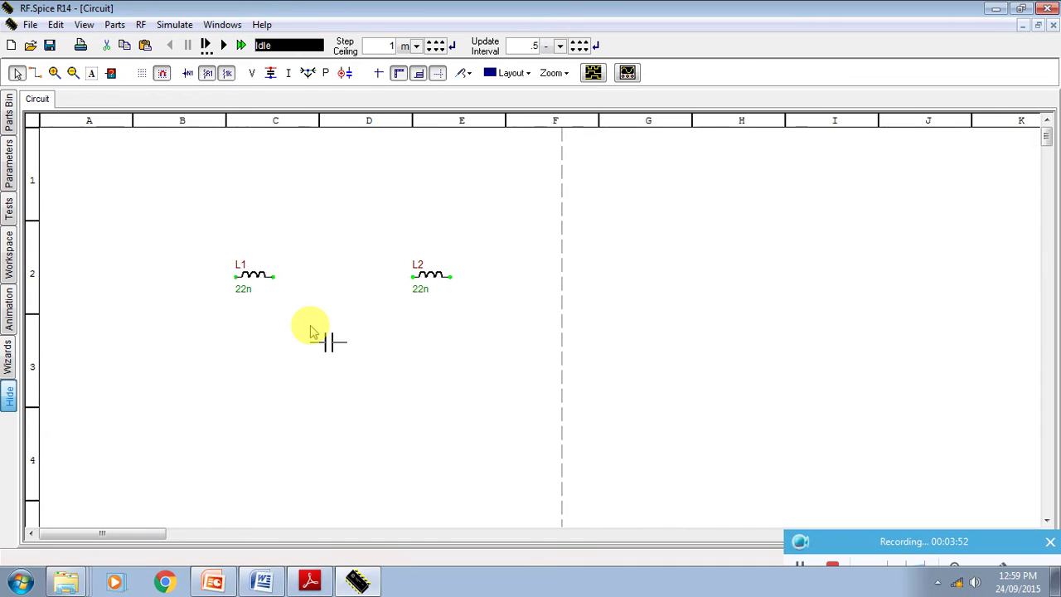
click(342, 297)
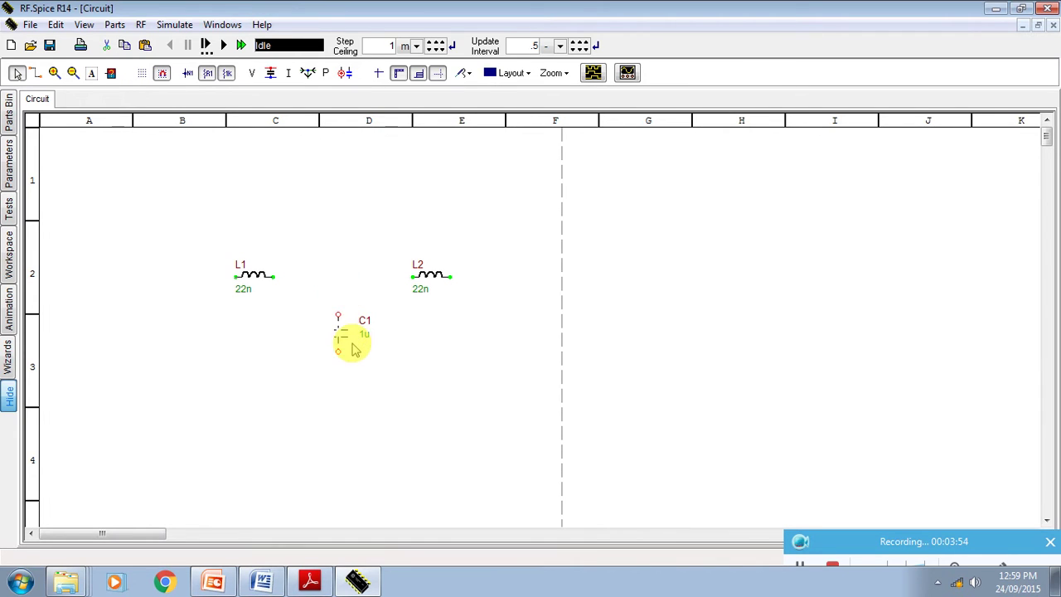
Set the shunt capacitor's capacitance to 2.2p and move it slightly up and to the left between the inductors
double_click(350, 344)
double_click(407, 301)
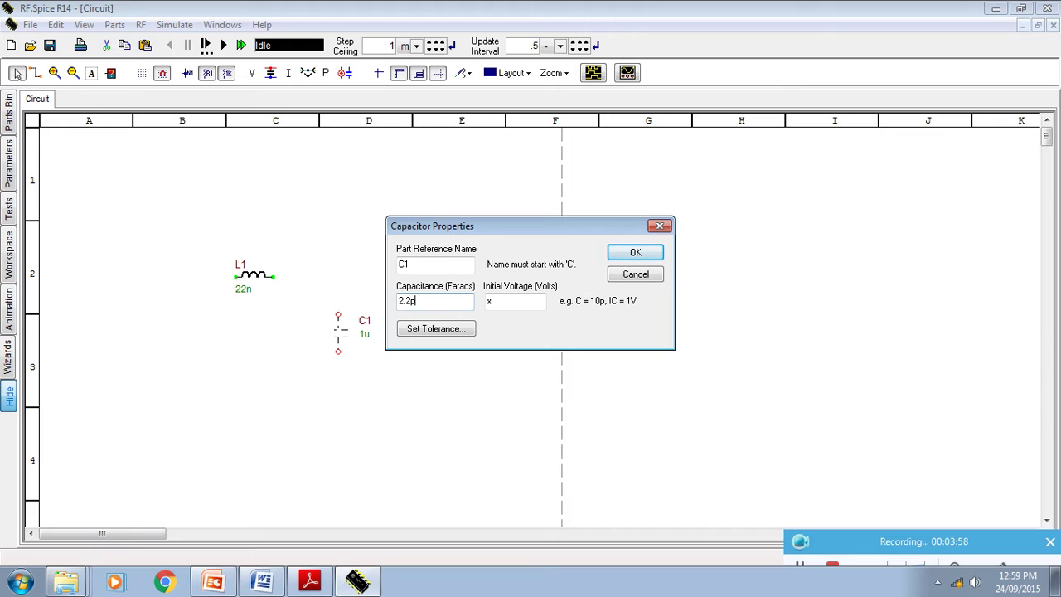
click(629, 253)
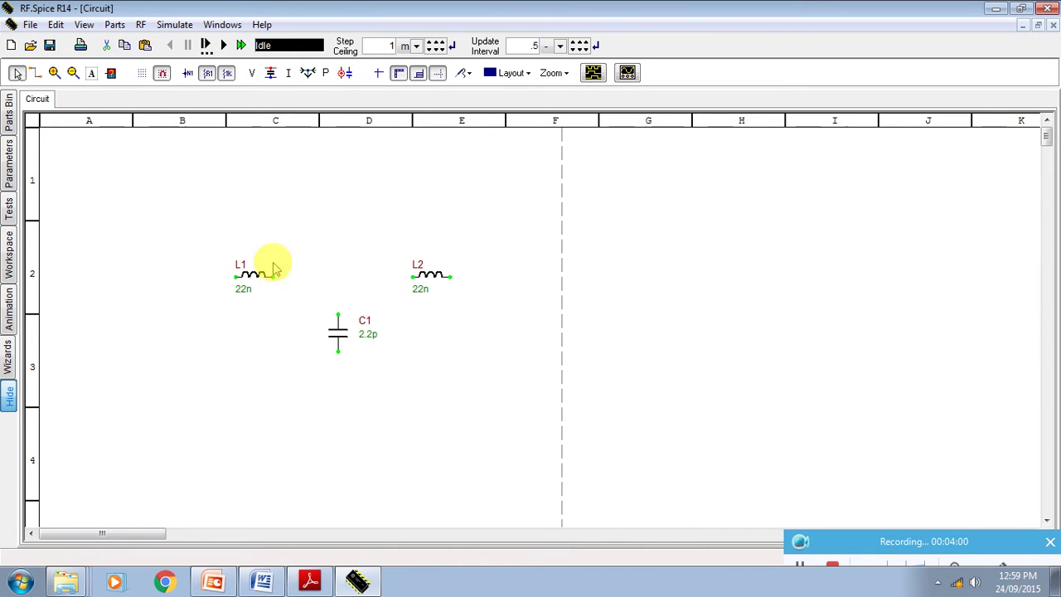
click(329, 324)
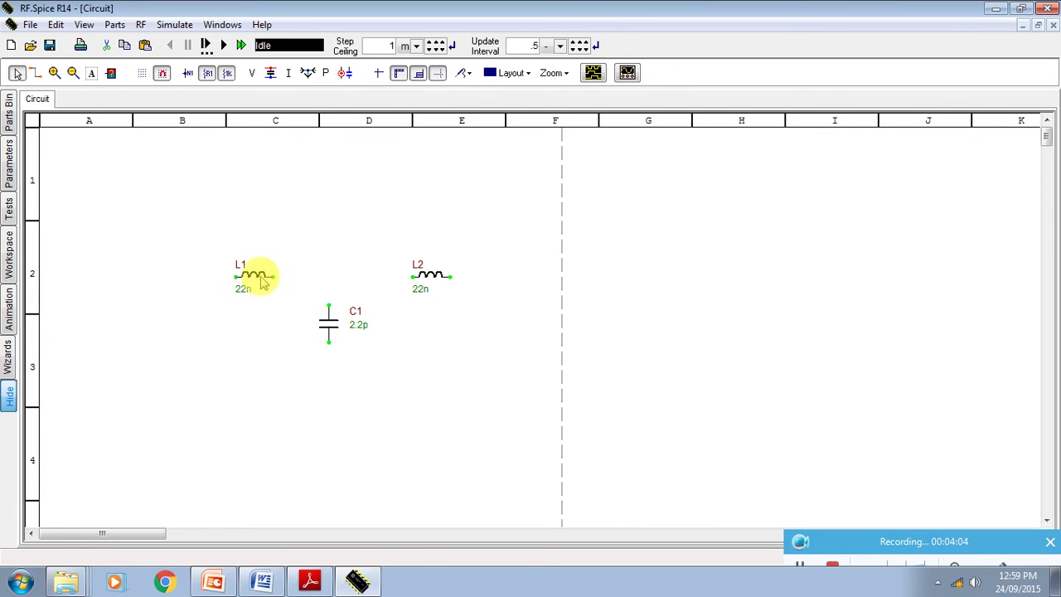
Wire L1's right end to L2's left end and connect the top of capacitor C1 to that wire
click(35, 73)
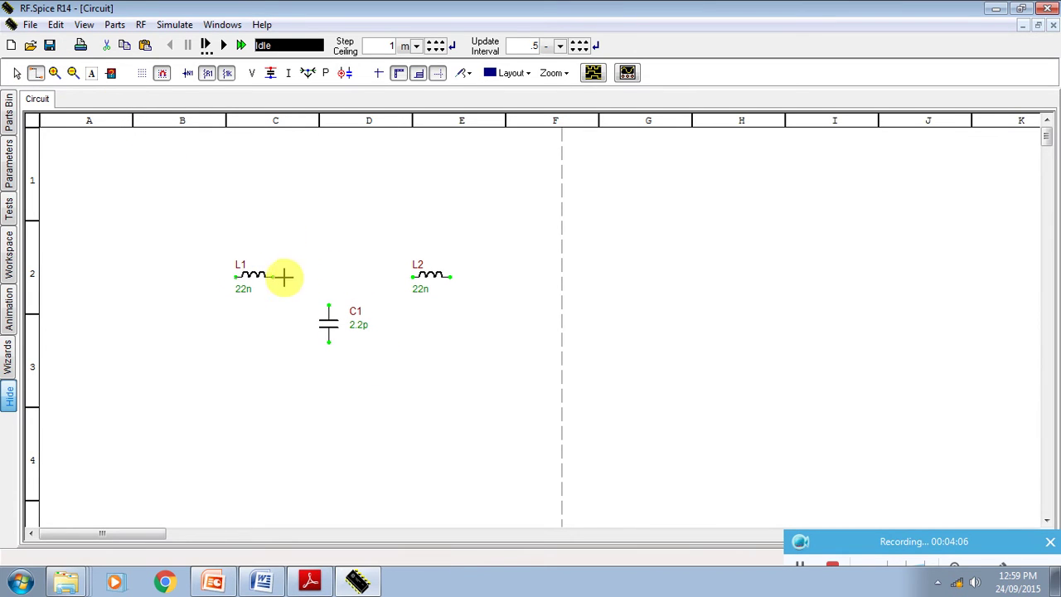
click(273, 276)
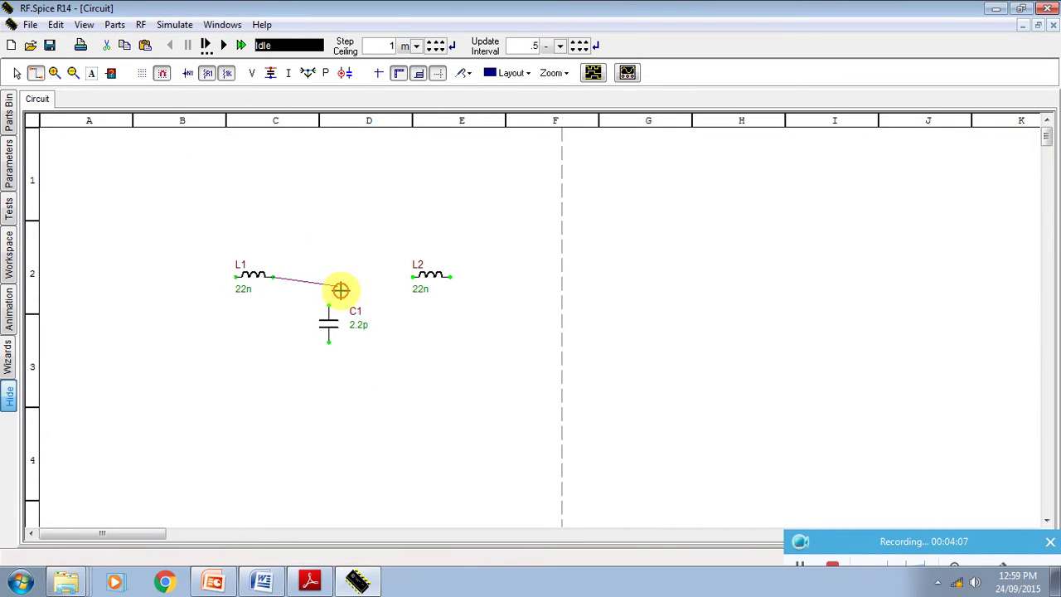
click(412, 276)
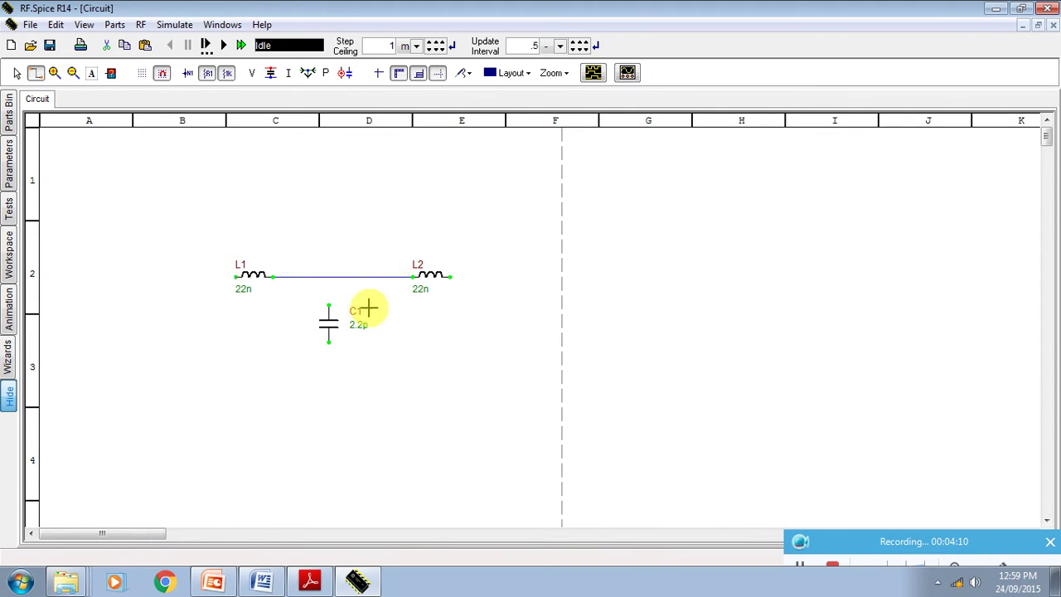
click(328, 306)
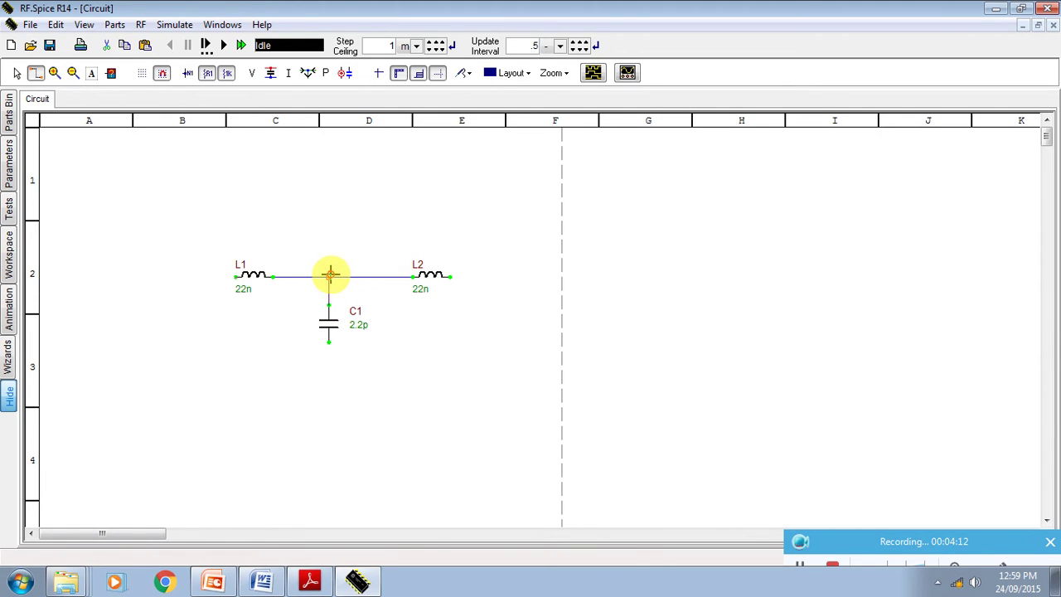
click(329, 275)
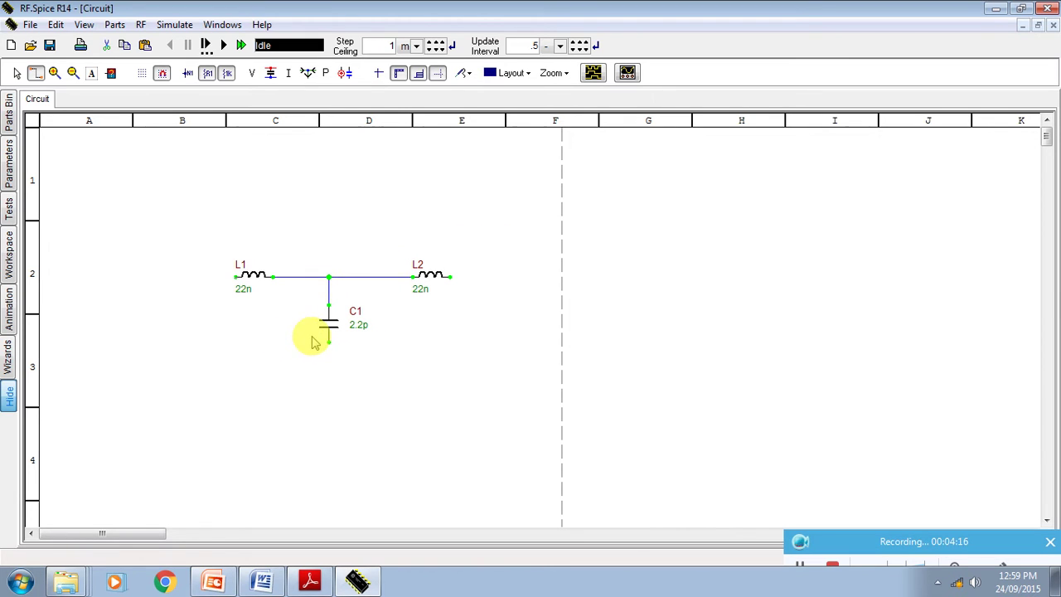
Place a horizontal resistor directly against L1's left end, name it Rs and set its resistance to 10 ohms
key(r)
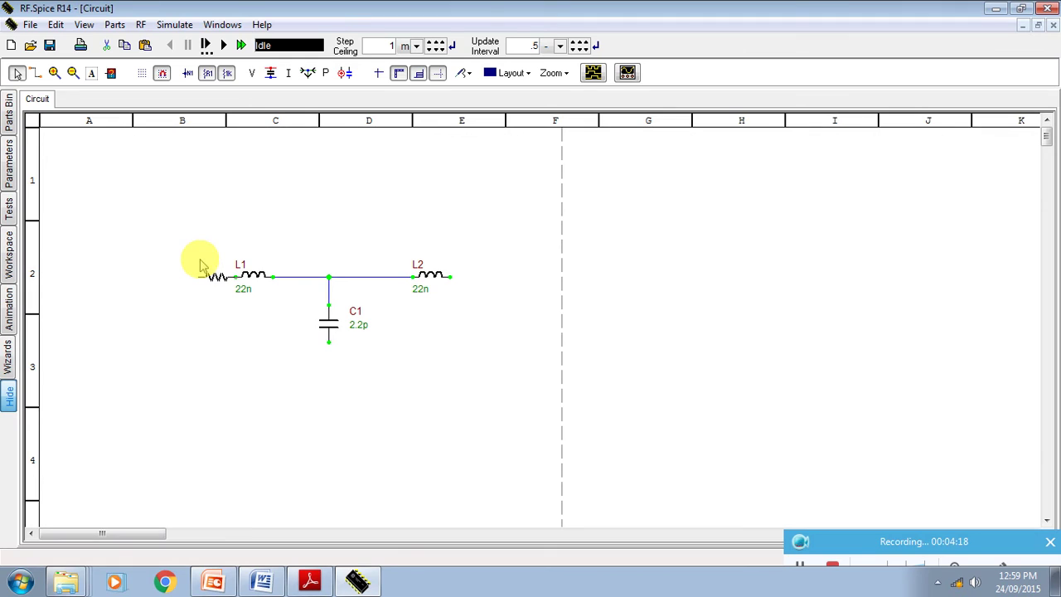
click(200, 263)
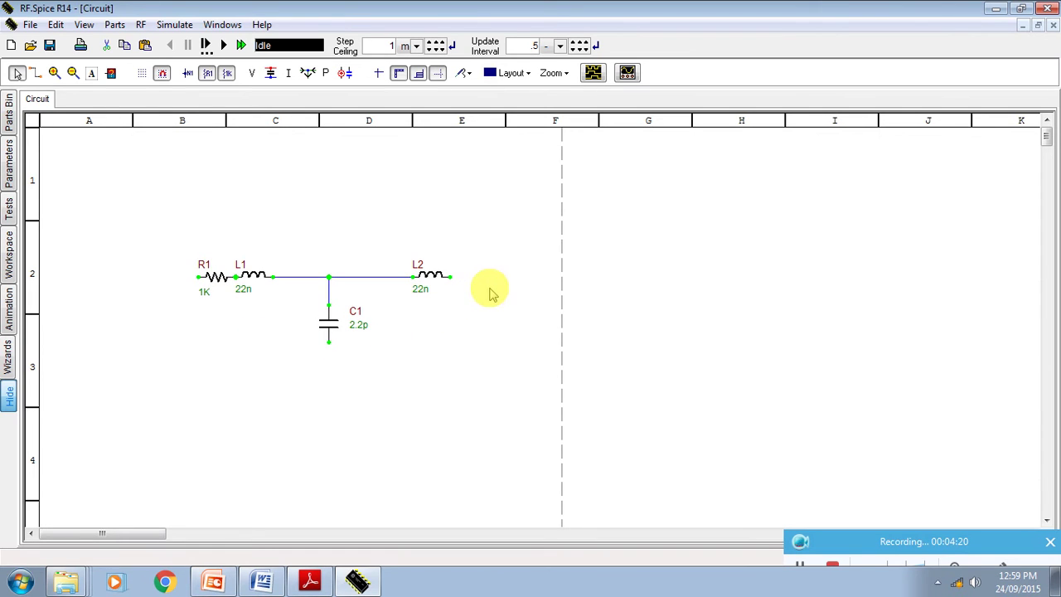
double_click(214, 287)
click(411, 264)
key(BackSpace)
text(s)
double_click(414, 300)
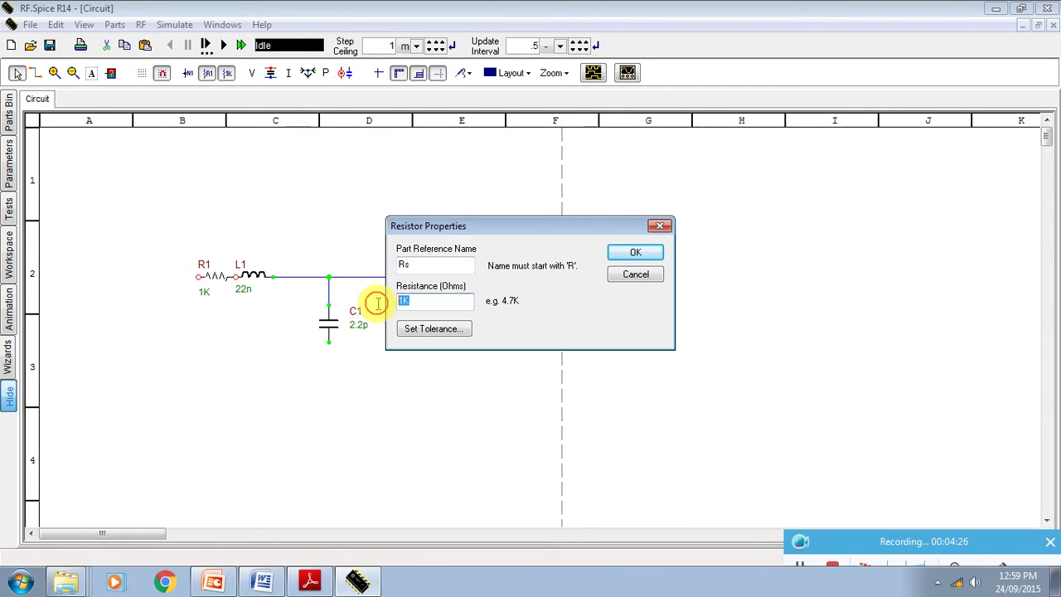
text(1)
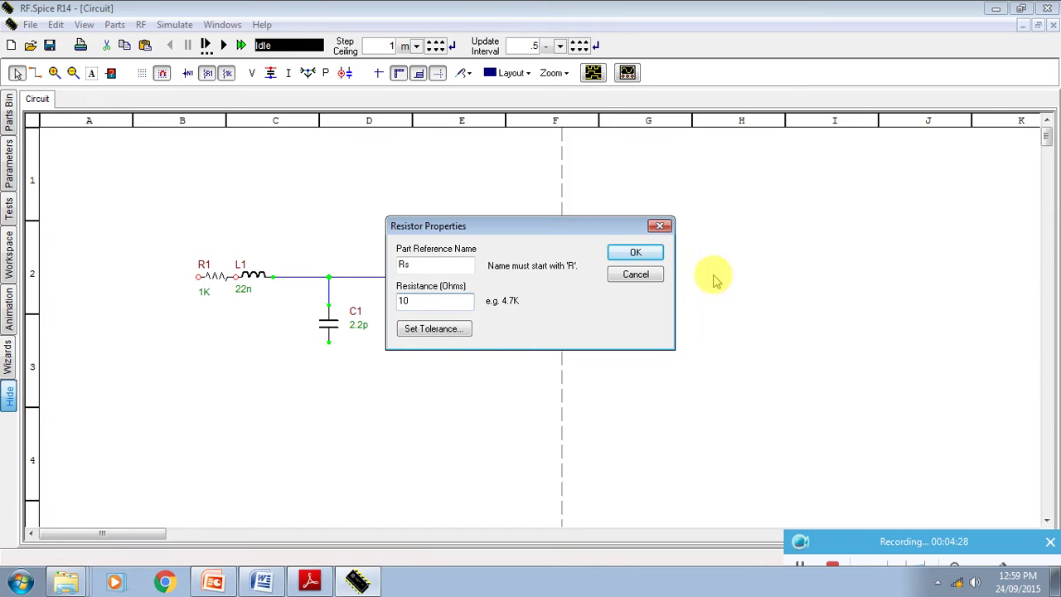
click(643, 252)
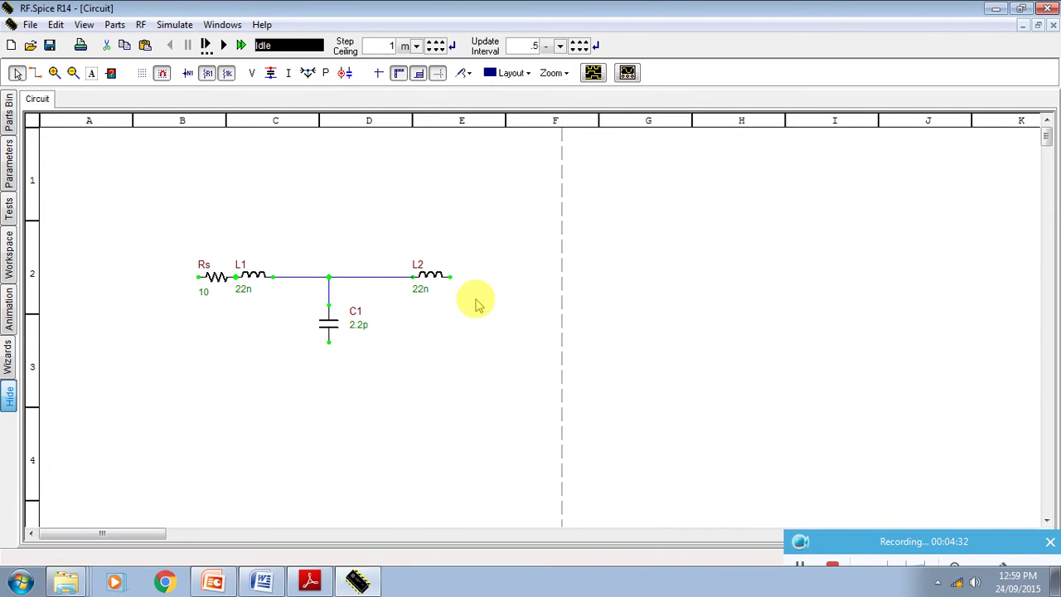
Place a vertical load resistor below and to the right of L2 and set its resistance to 50 ohms
key(r)
click(477, 315)
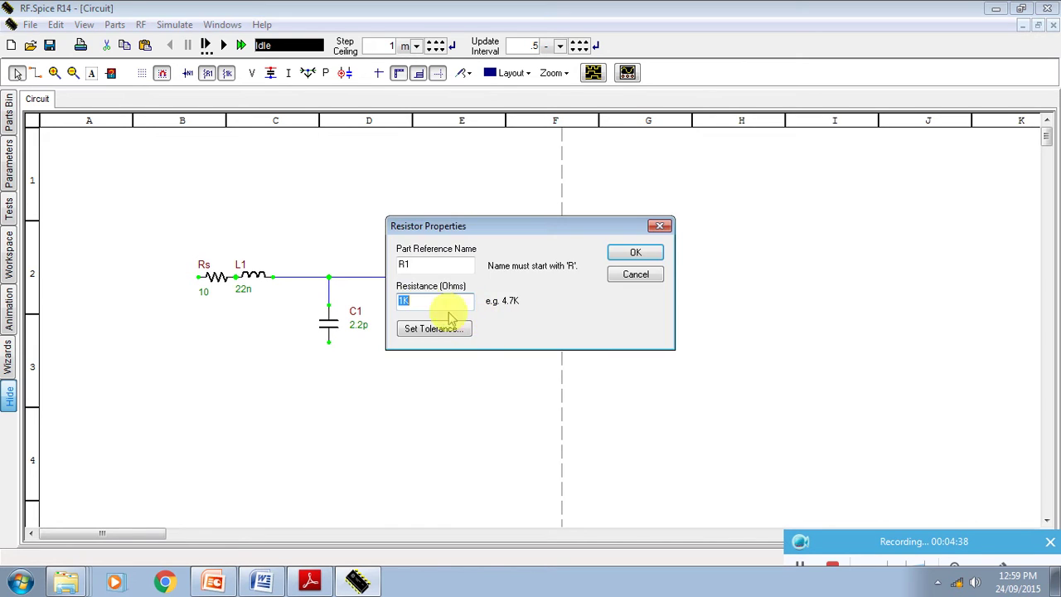
text(1)
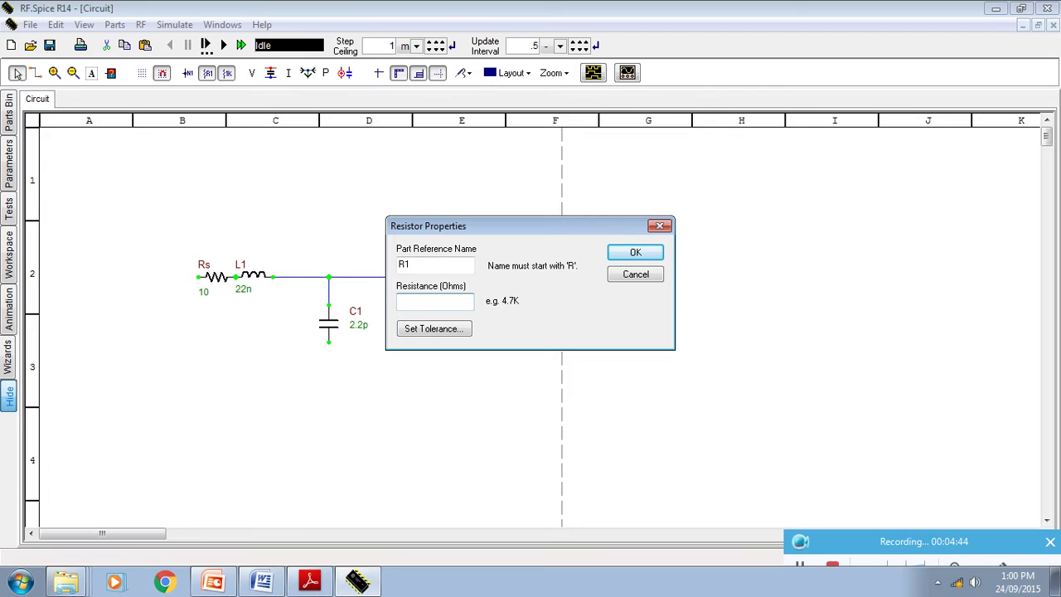
click(635, 254)
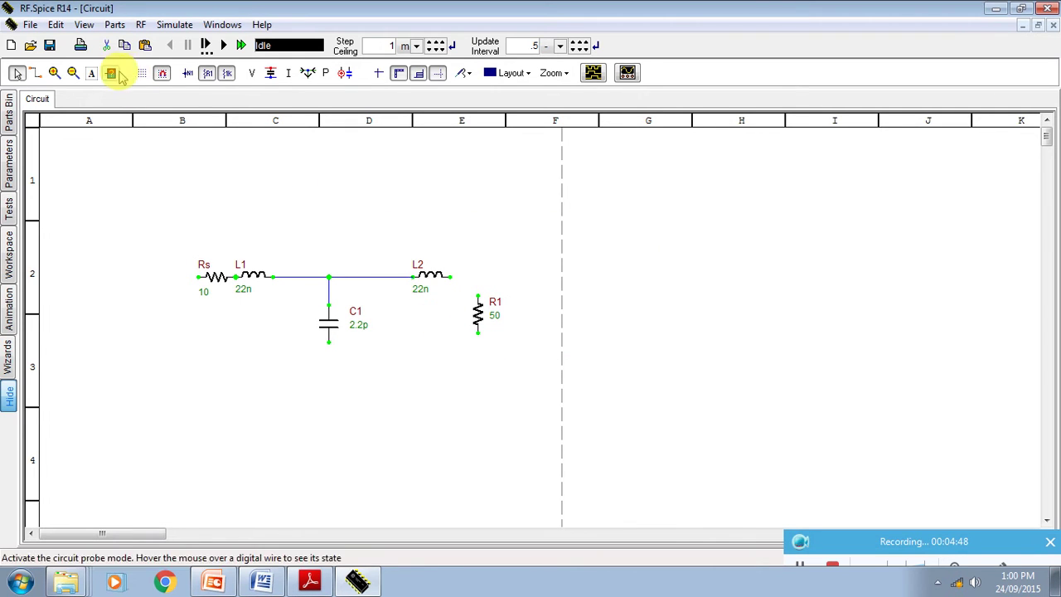
Wire the top of load resistor R1 to L2's right end and place grounds under R1 and C1
click(37, 78)
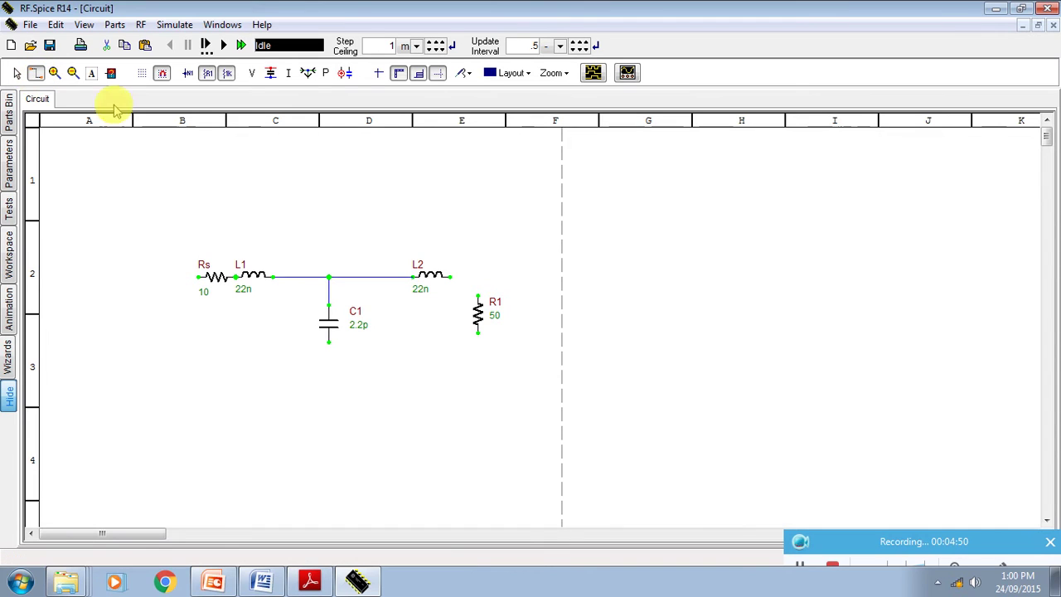
drag(477, 298, 477, 248)
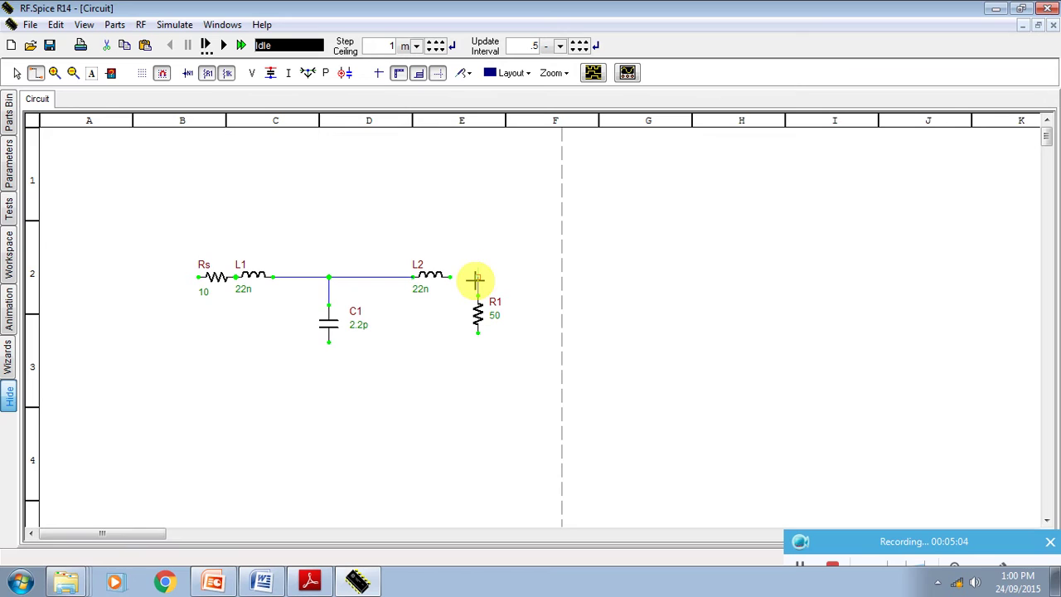
drag(475, 280, 449, 276)
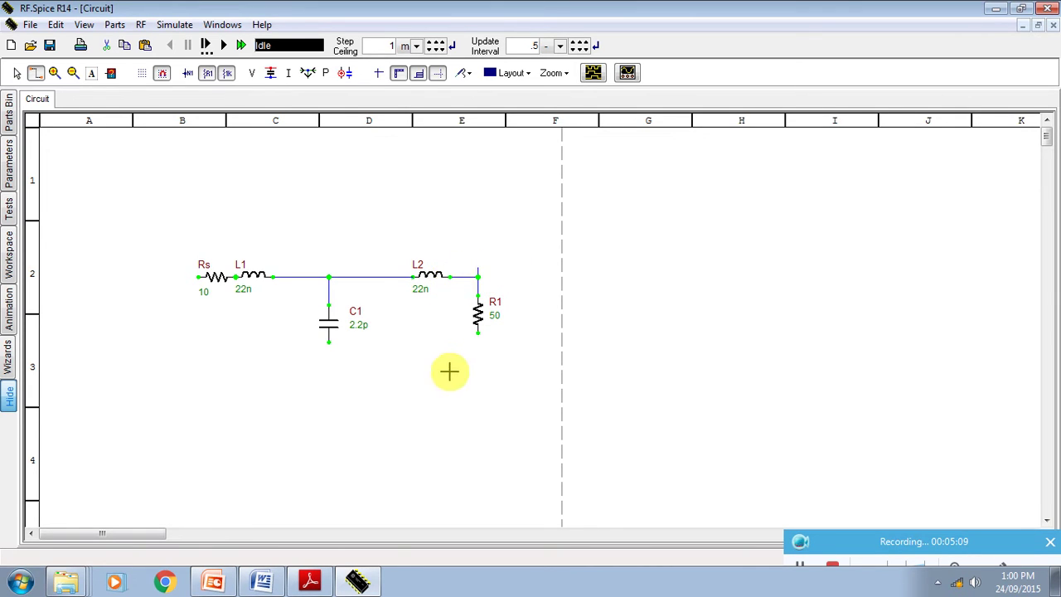
click(479, 338)
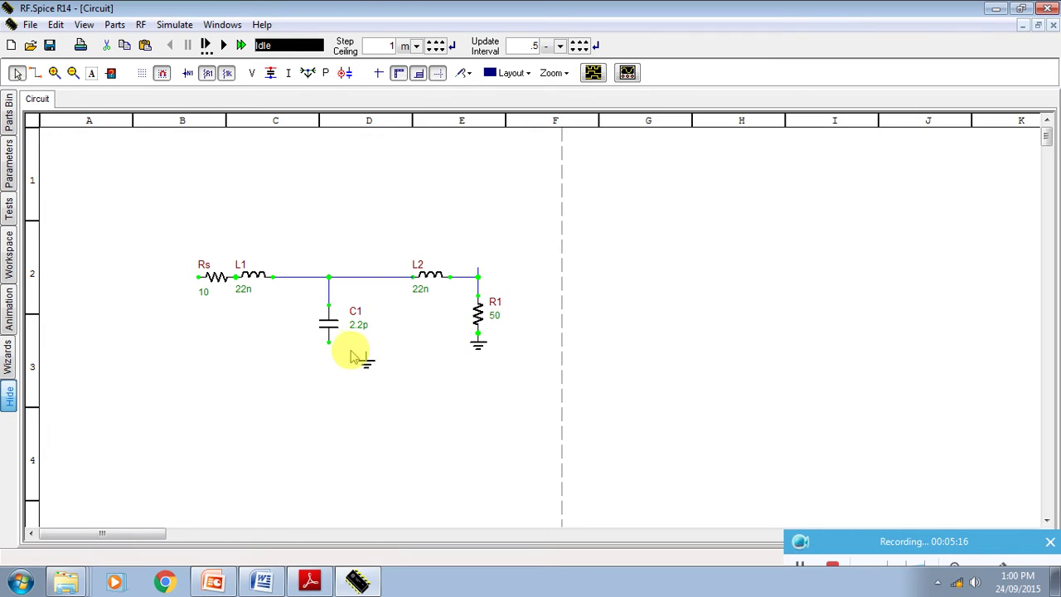
click(325, 345)
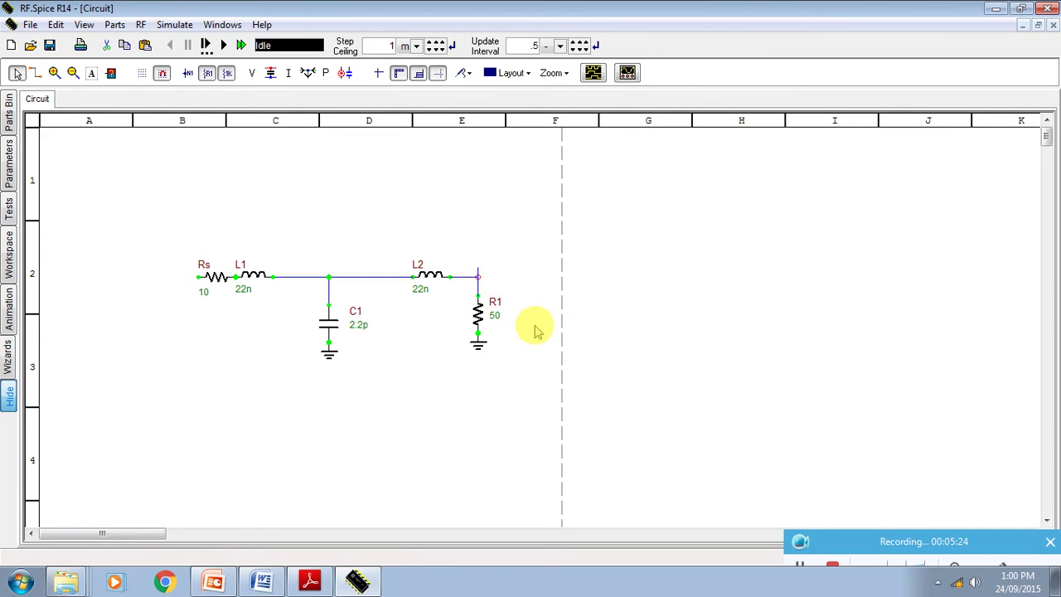
Shift the wire corner, load resistor R1 and its ground to the right, keeping them vertically aligned
mouse_move(477, 286)
mouse_down()
mouse_move(535, 298)
mouse_move(491, 276)
mouse_up()
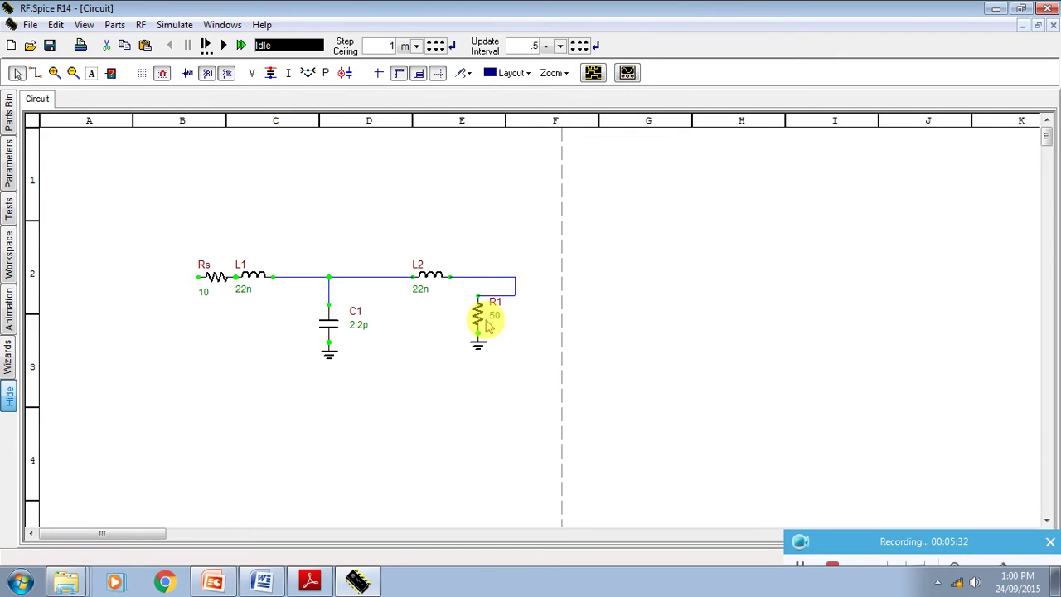
drag(477, 315, 515, 315)
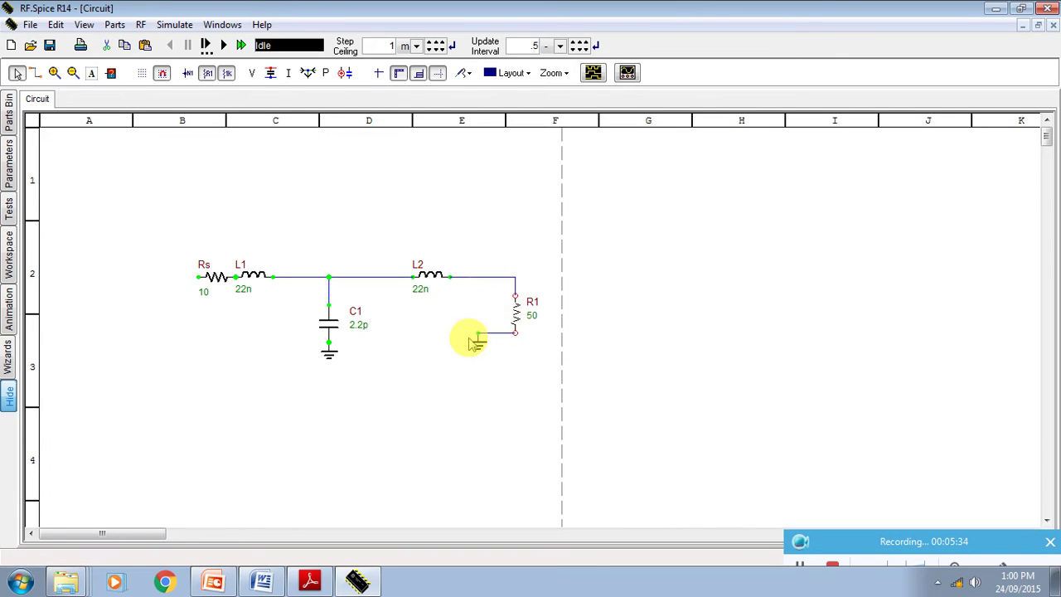
drag(479, 347, 514, 355)
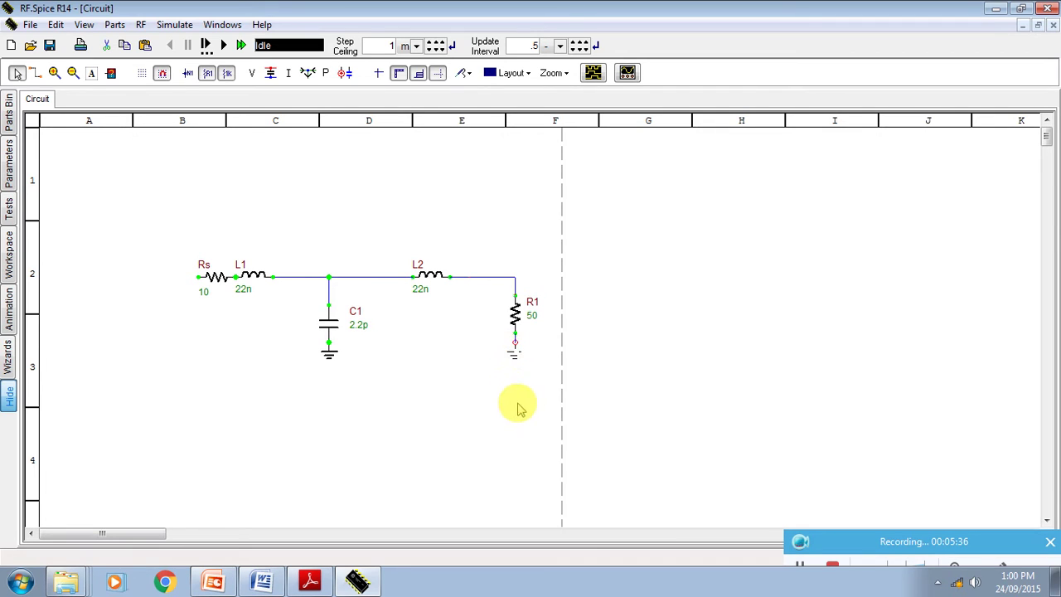
Draw short wire stubs extending right from the R1 output node and left from Rs
click(37, 73)
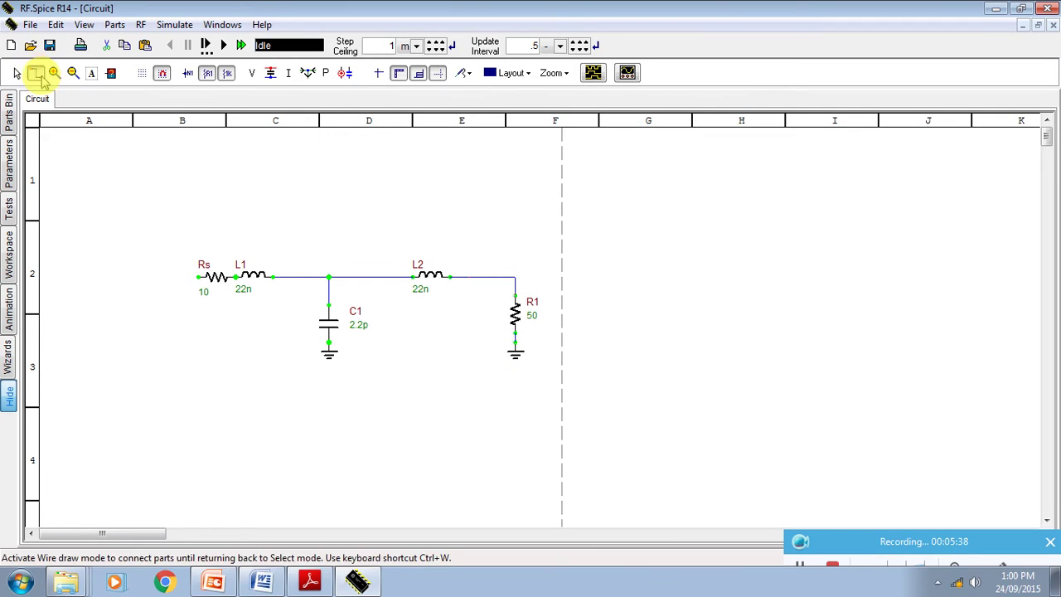
click(541, 277)
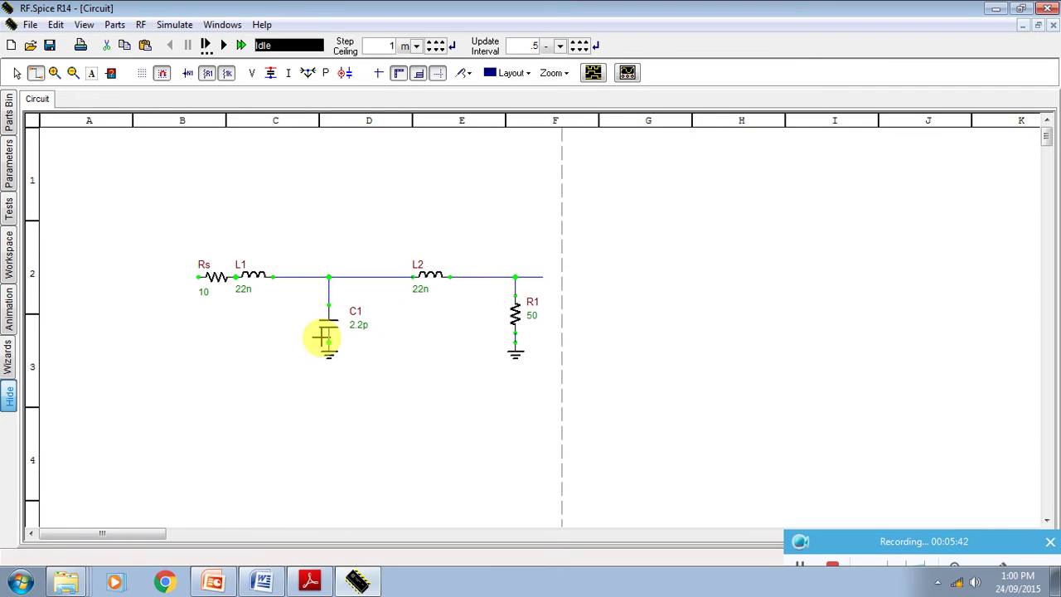
drag(196, 280, 161, 277)
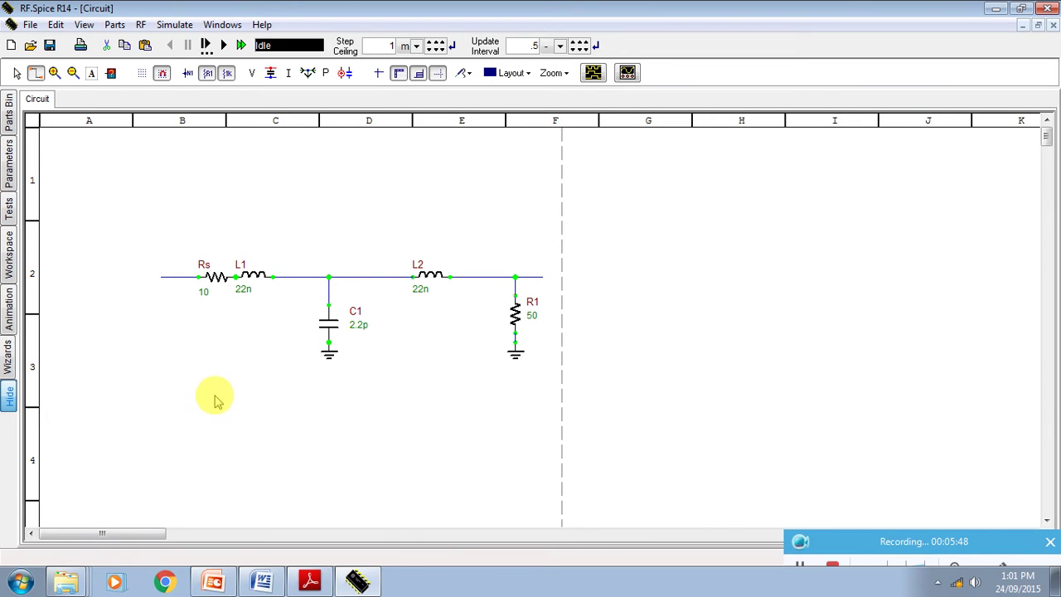
key(Escape)
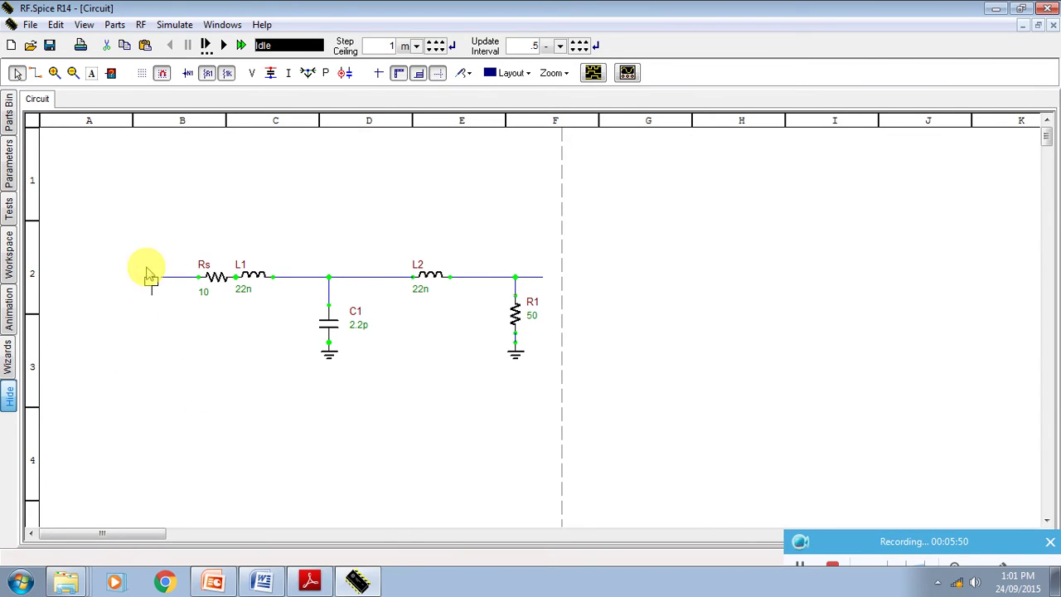
Place net-name markers titled "in" on the left wire stub and "out" on the right wire stub
click(156, 261)
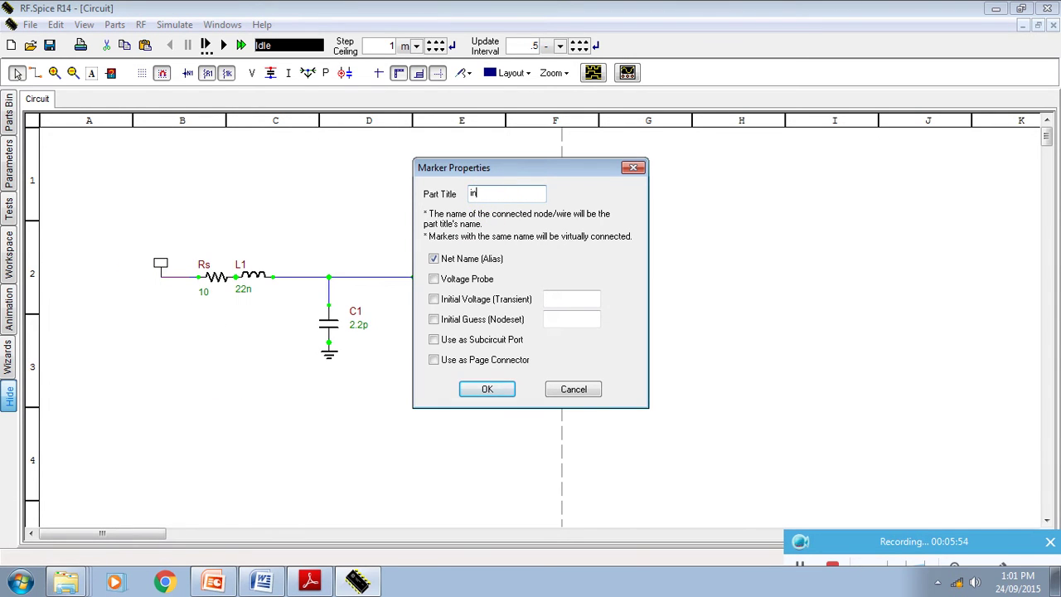
click(489, 390)
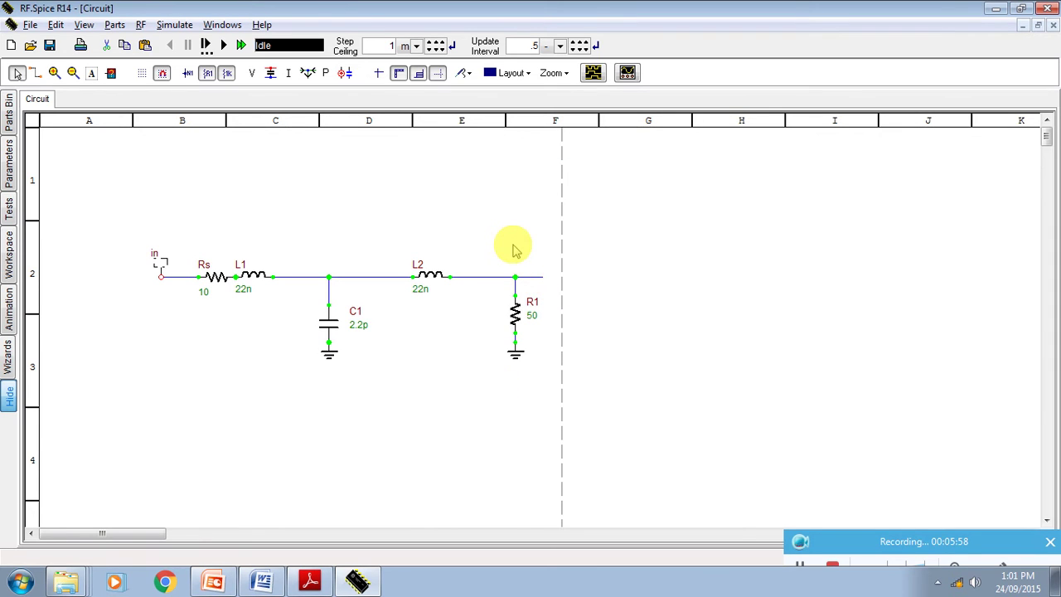
click(536, 260)
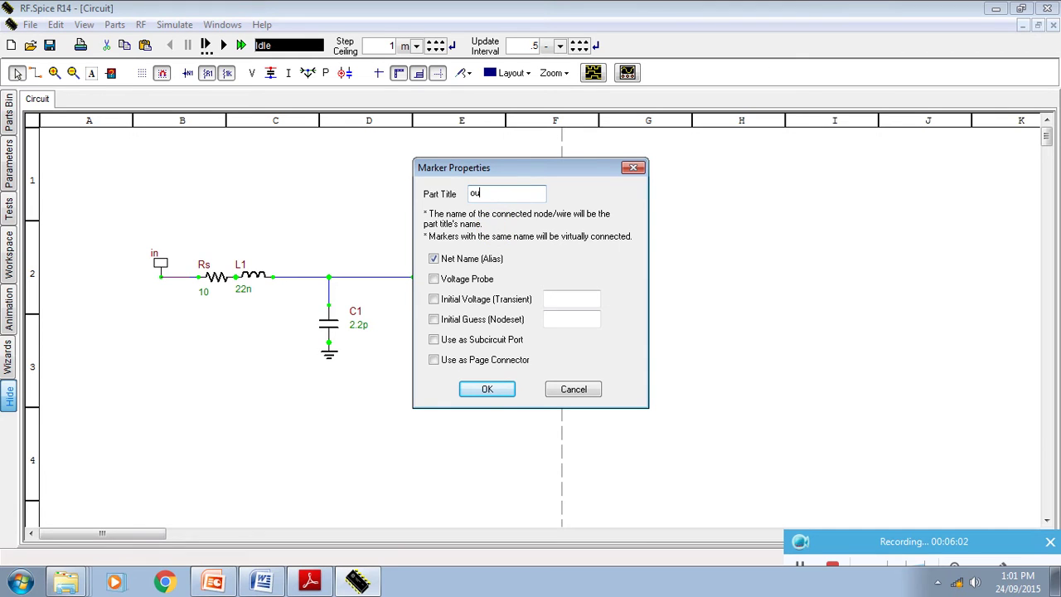
click(489, 390)
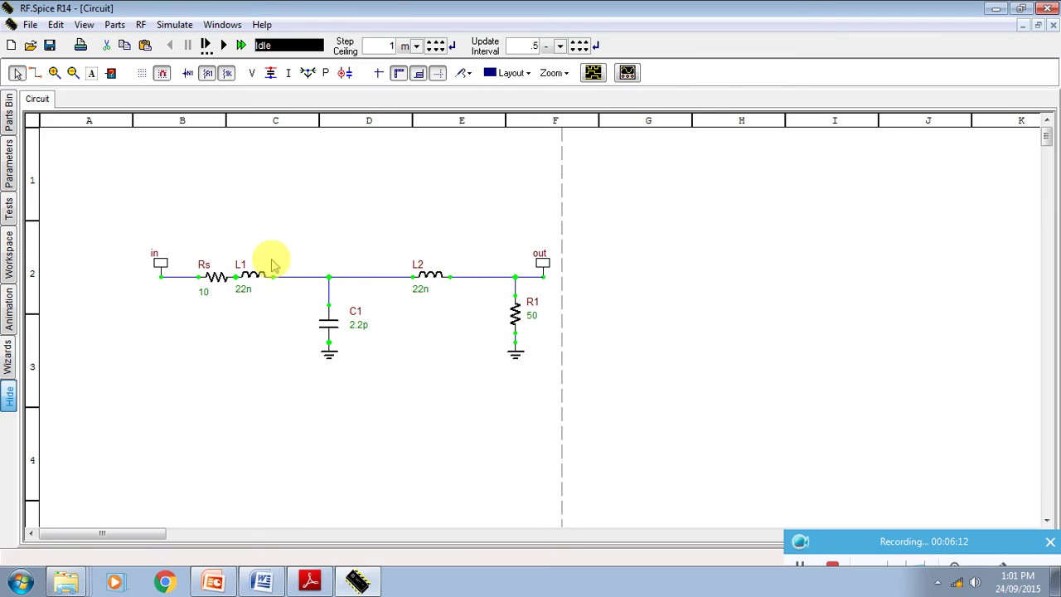
Move L1 right and L2 left toward the T junction, and shift C1 slightly up from its ground
drag(256, 267, 280, 277)
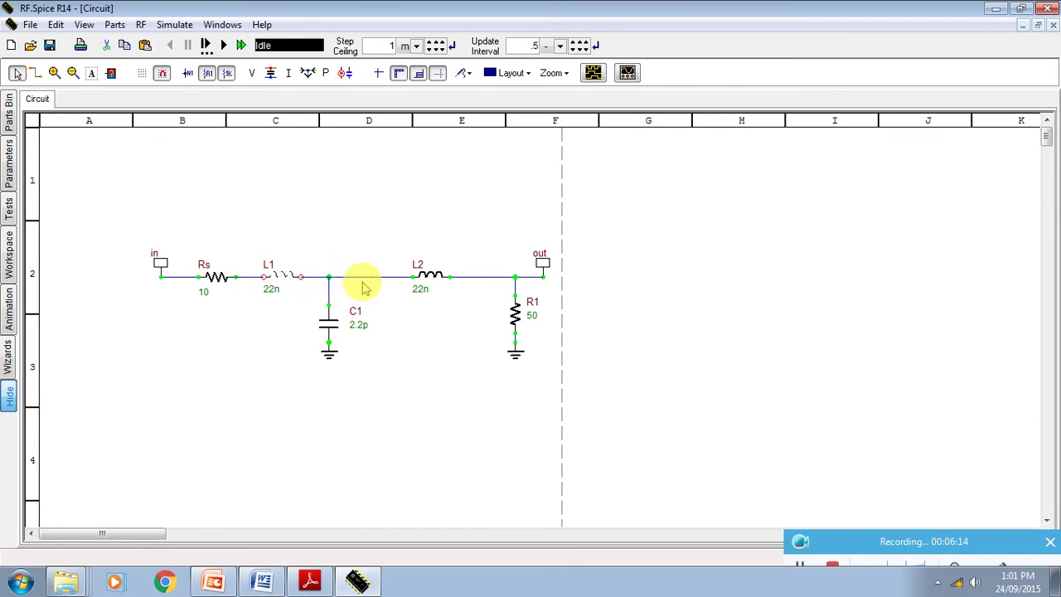
drag(425, 276, 377, 277)
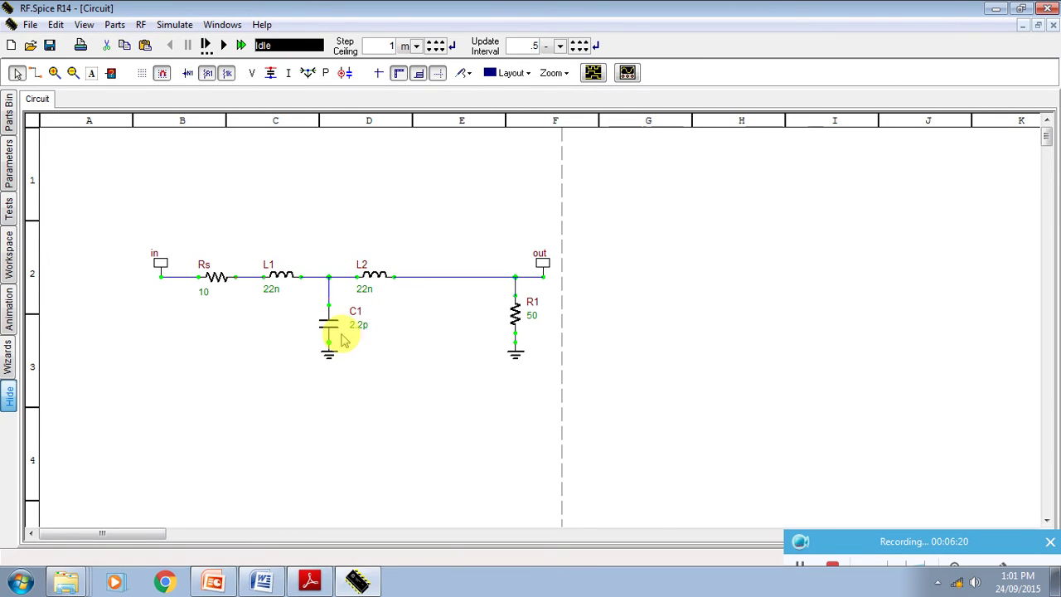
drag(329, 326, 324, 316)
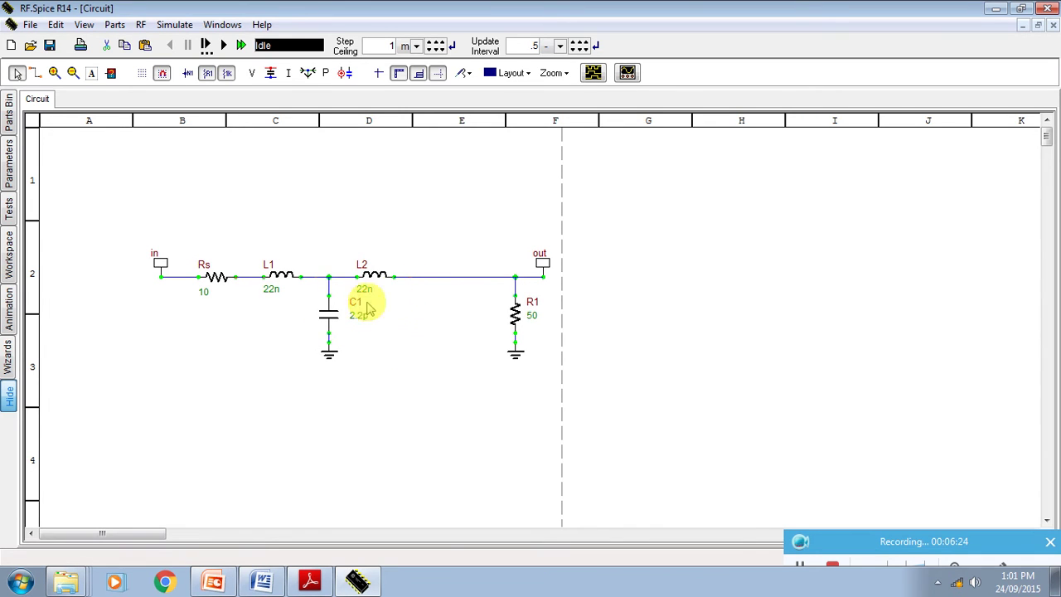
Set up the Network Analysis test with Port 1 connected between node "in" and node 0
click(11, 214)
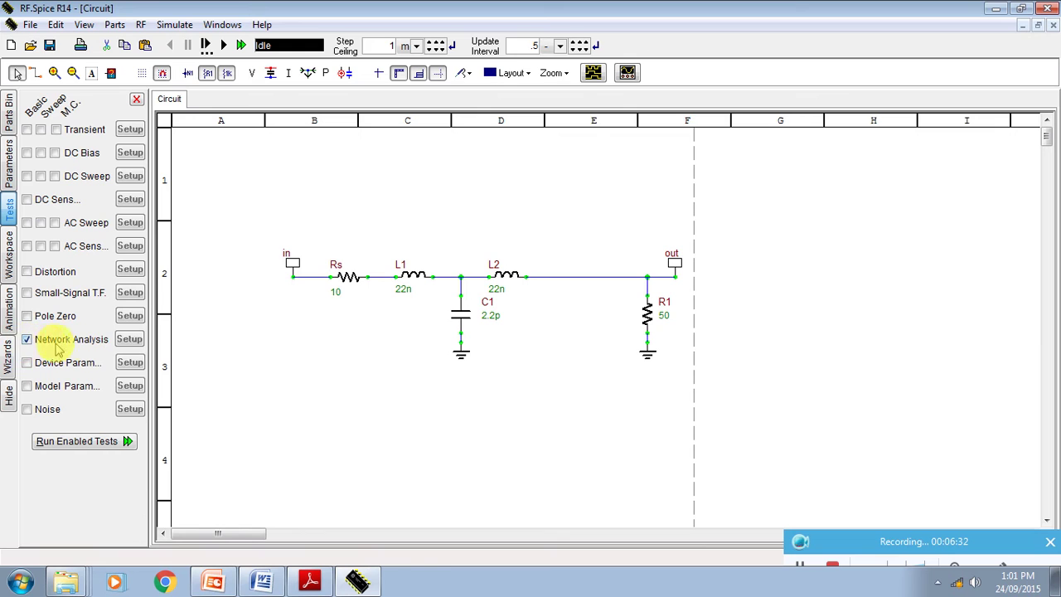
click(129, 339)
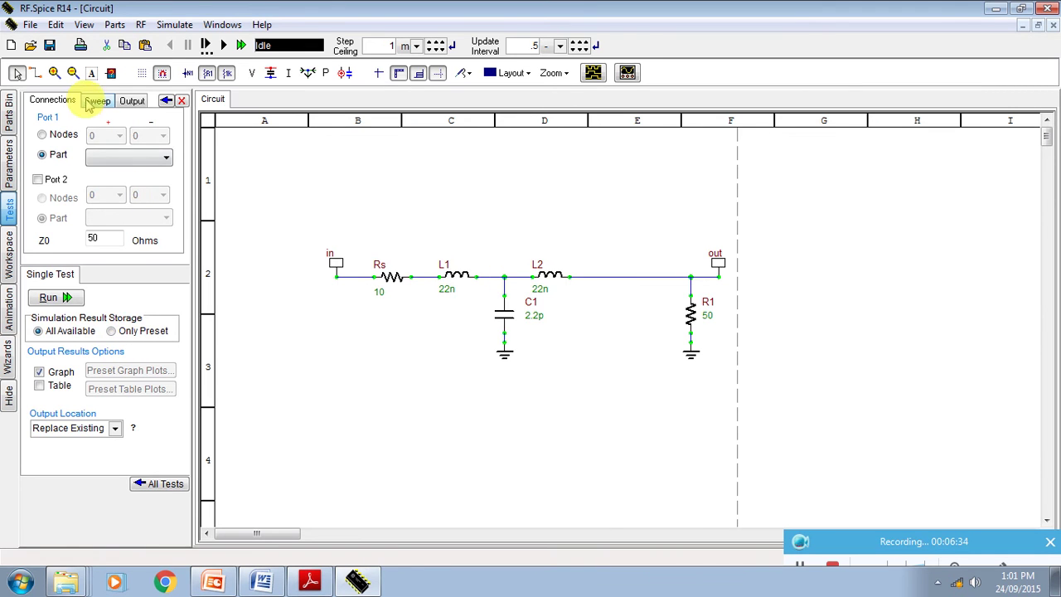
click(46, 135)
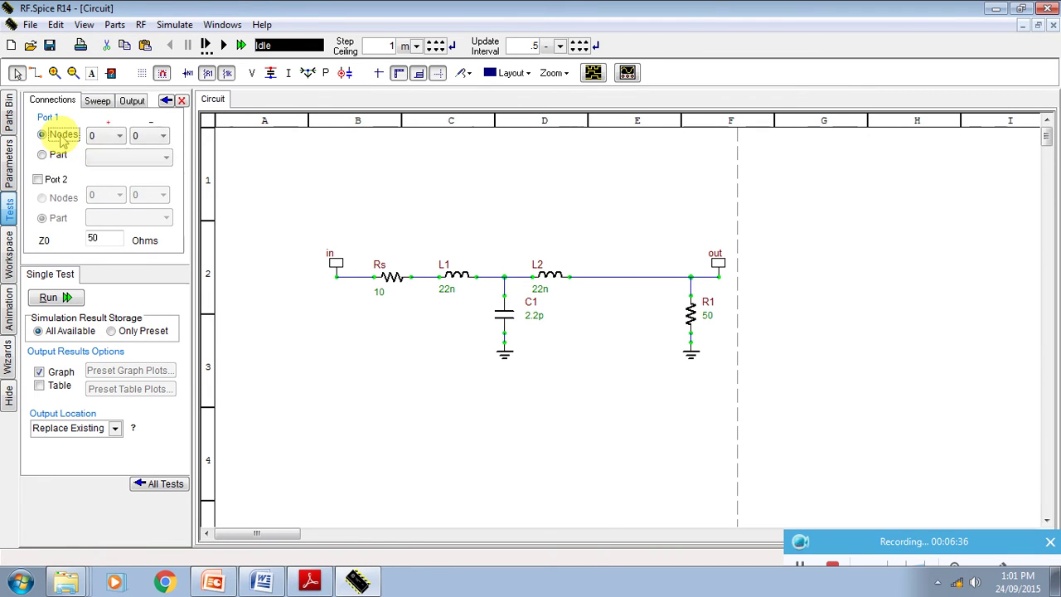
click(116, 139)
click(100, 207)
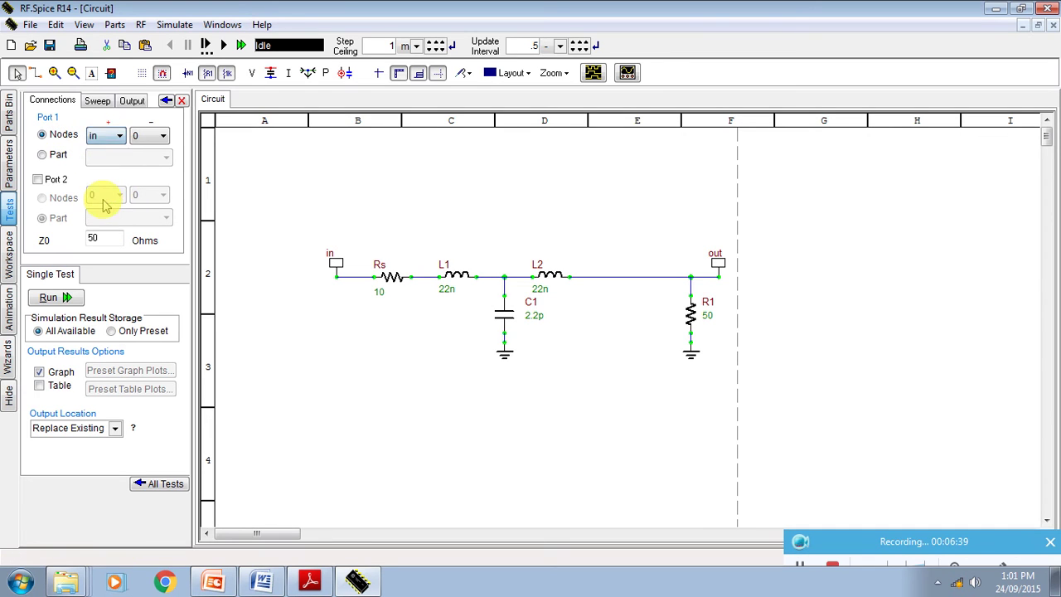
Select the S parameter set for the Cartesian (Amplitude) output and run the network analysis
click(130, 101)
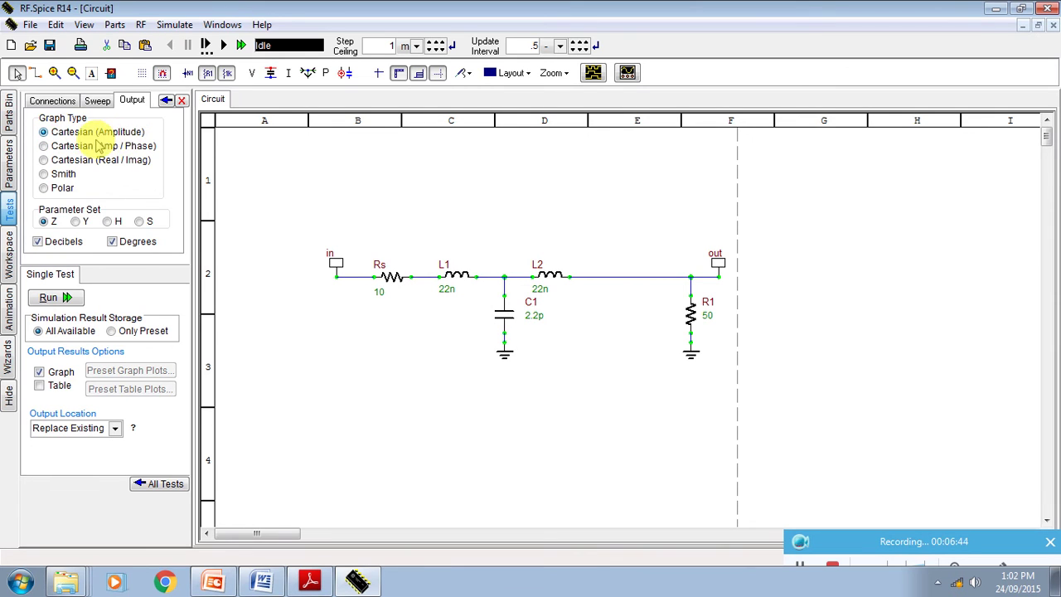
click(139, 221)
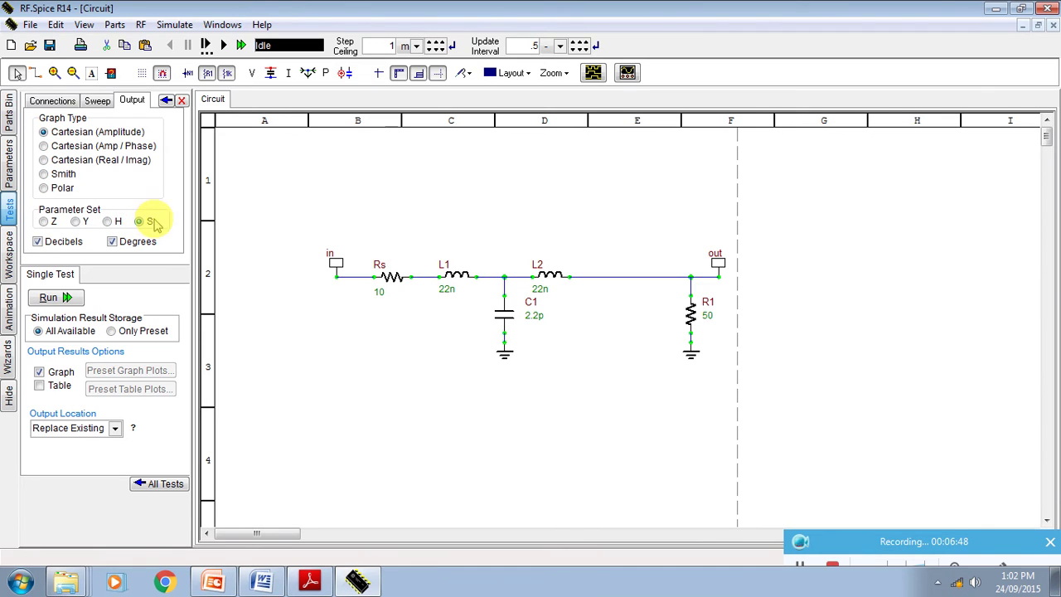
click(48, 298)
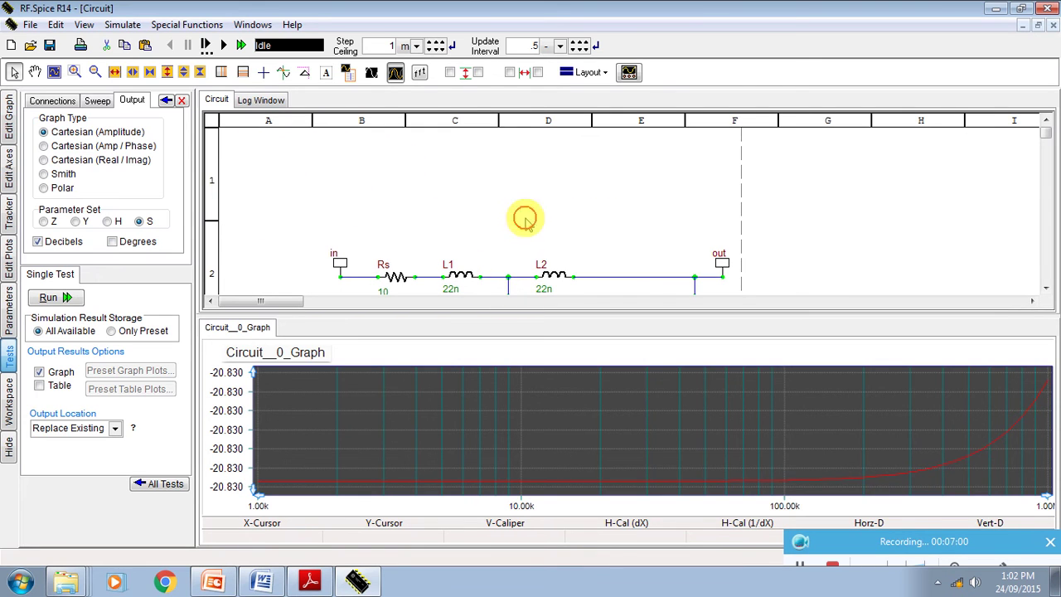
Change the output graph type to Smith and rerun the network analysis
click(630, 238)
scroll(626, 238, down, 3)
scroll(613, 237, up, 2)
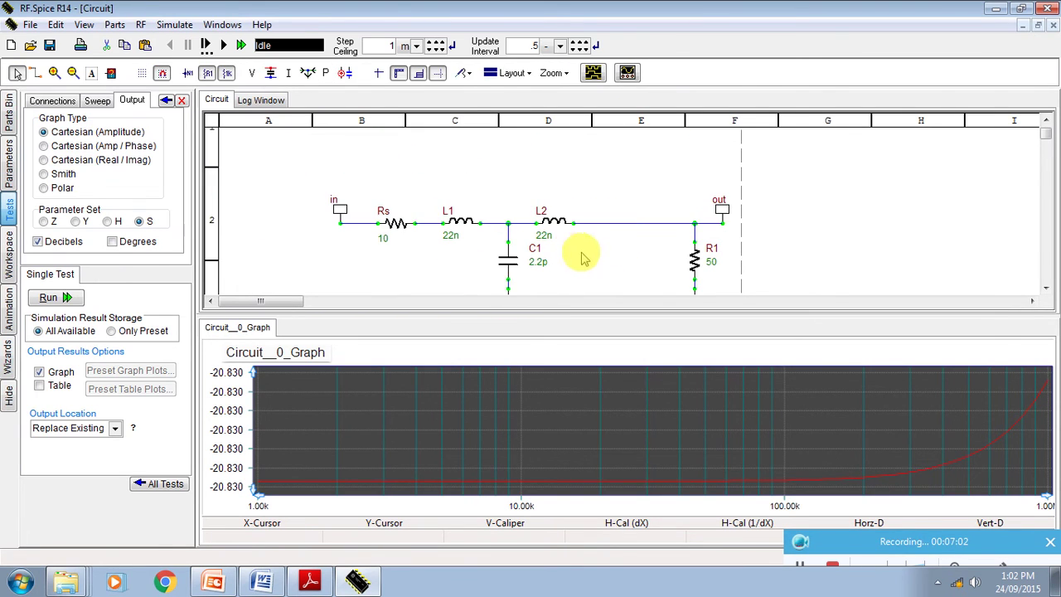
click(52, 174)
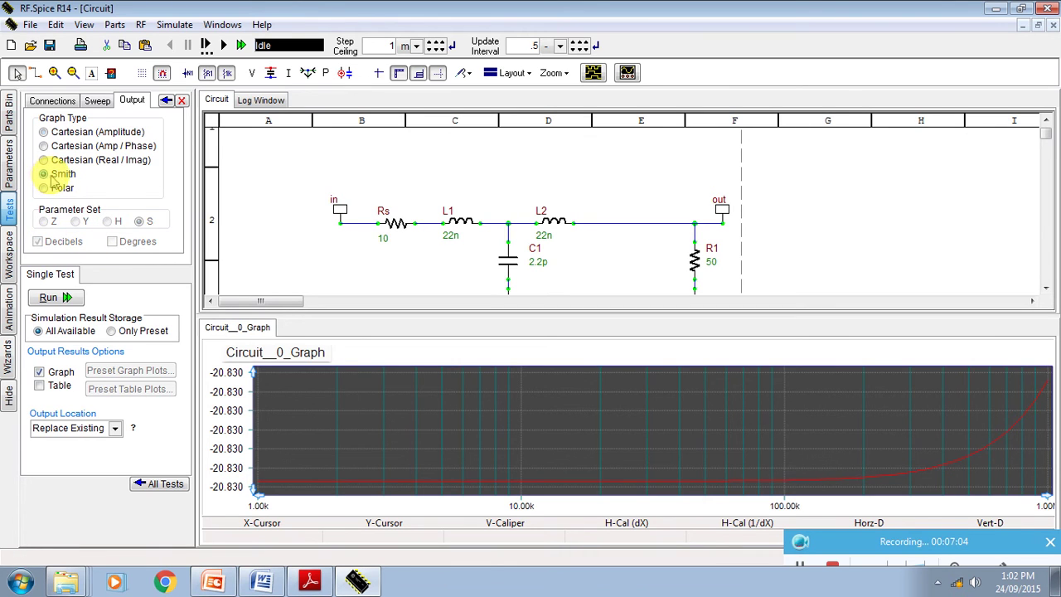
click(69, 297)
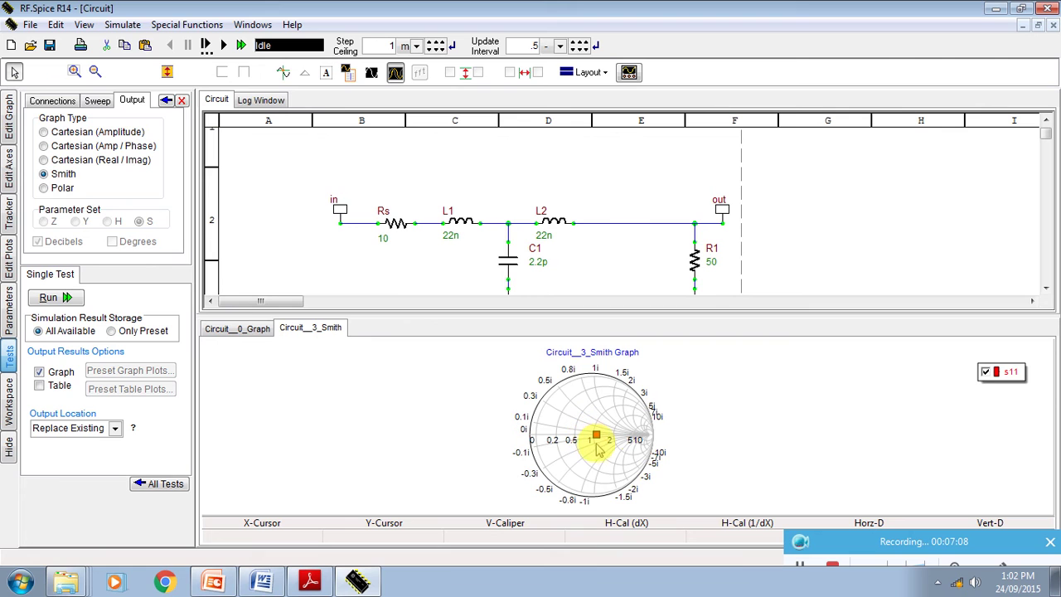
Arrange the circuit and graph windows as full-size tabbed pages and display the Smith chart
click(585, 72)
click(594, 92)
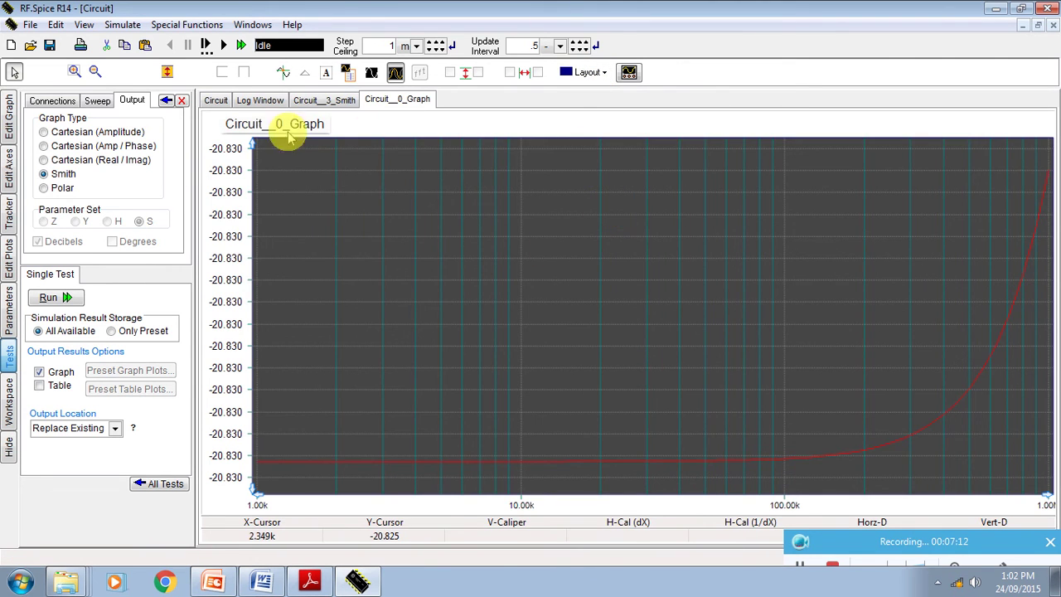
click(321, 100)
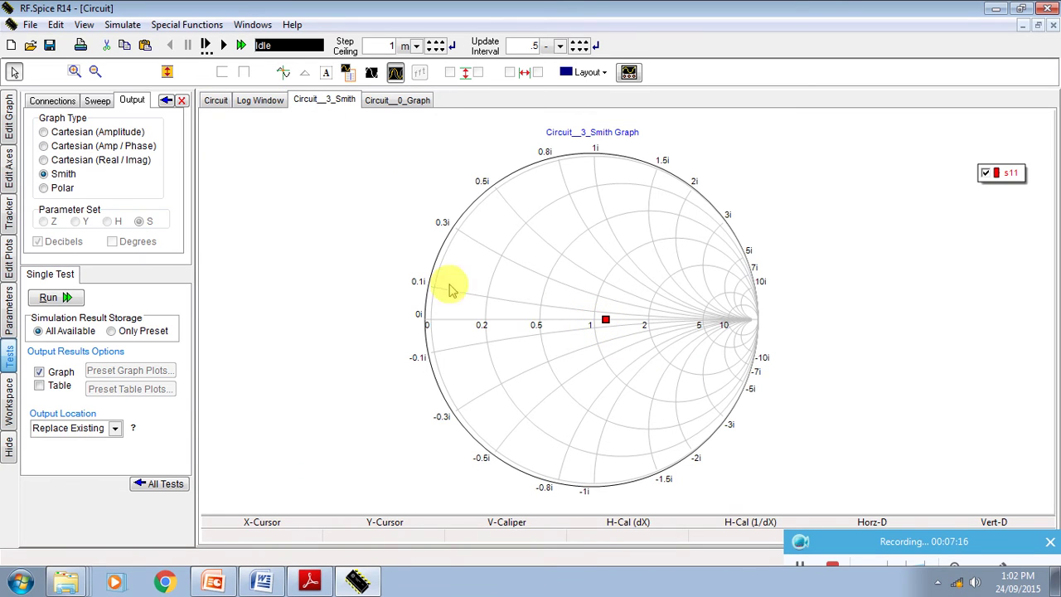
Set the sweep's start frequency to 100 MHz and its stop frequency to 1.3 GHz
click(97, 101)
double_click(131, 137)
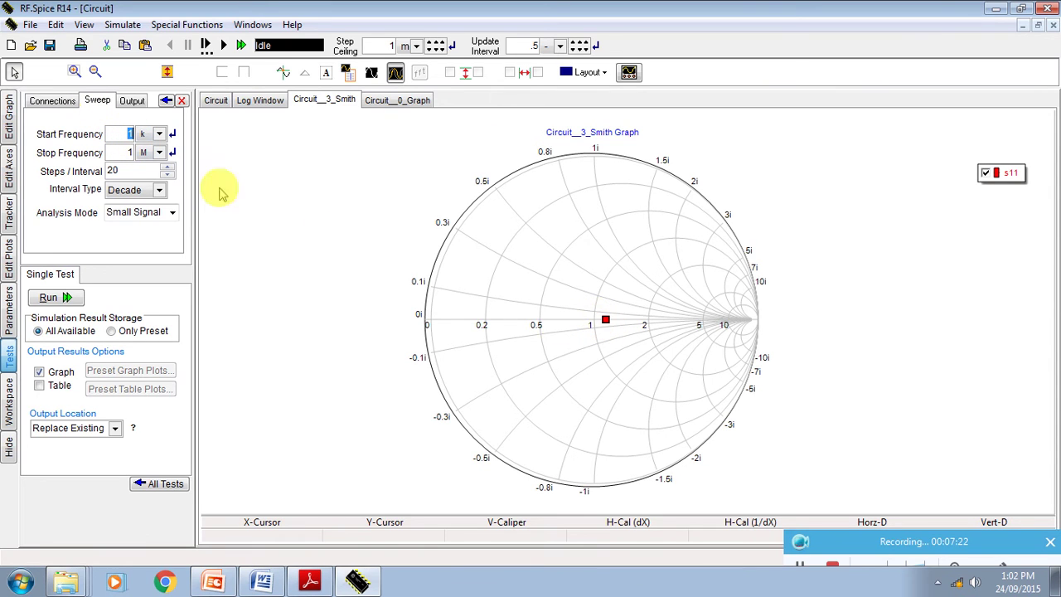
click(130, 133)
click(53, 101)
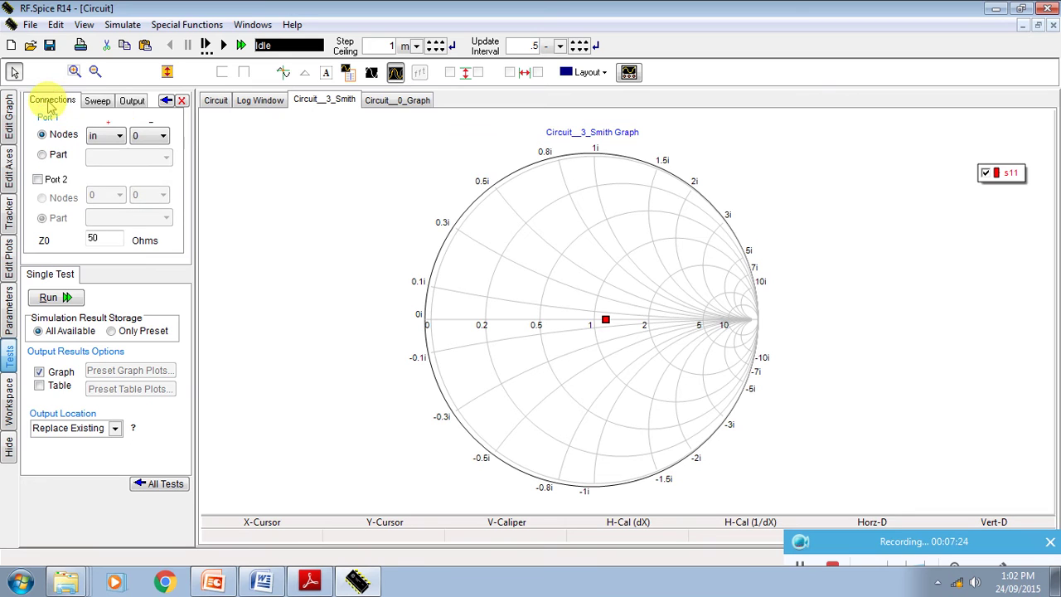
click(97, 103)
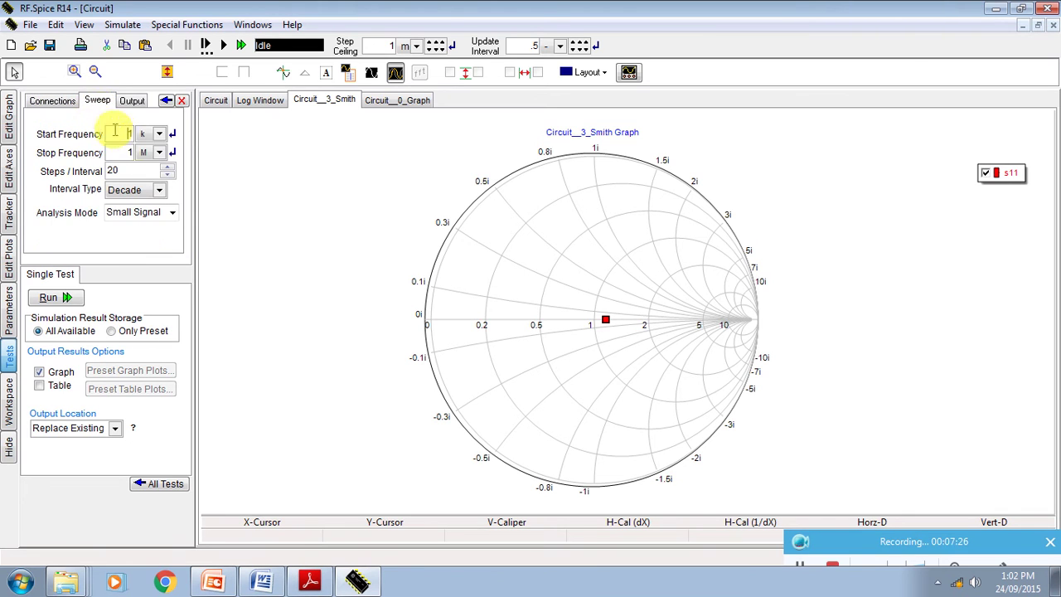
click(159, 134)
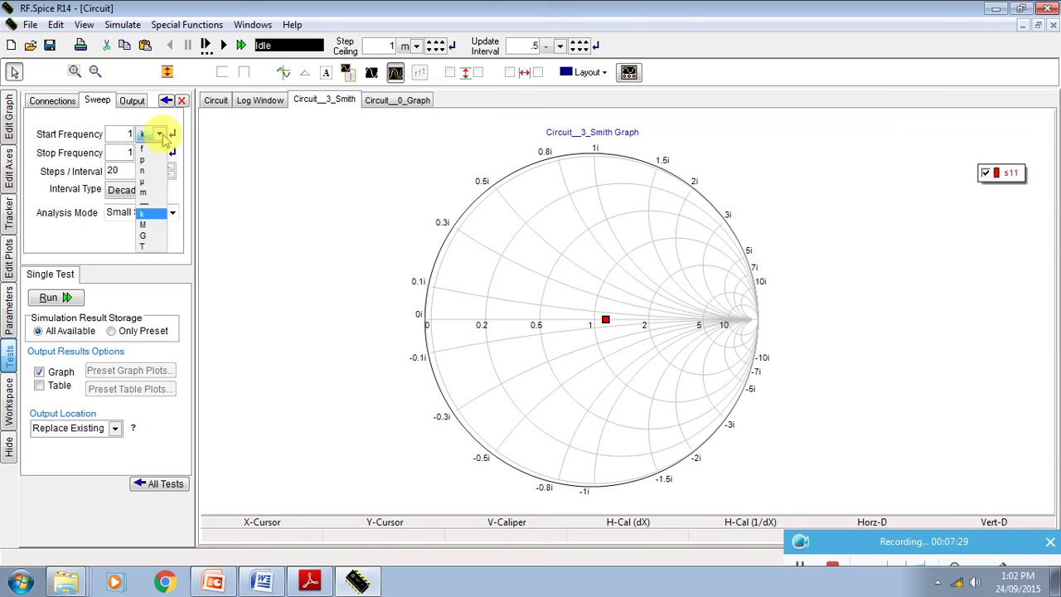
click(151, 224)
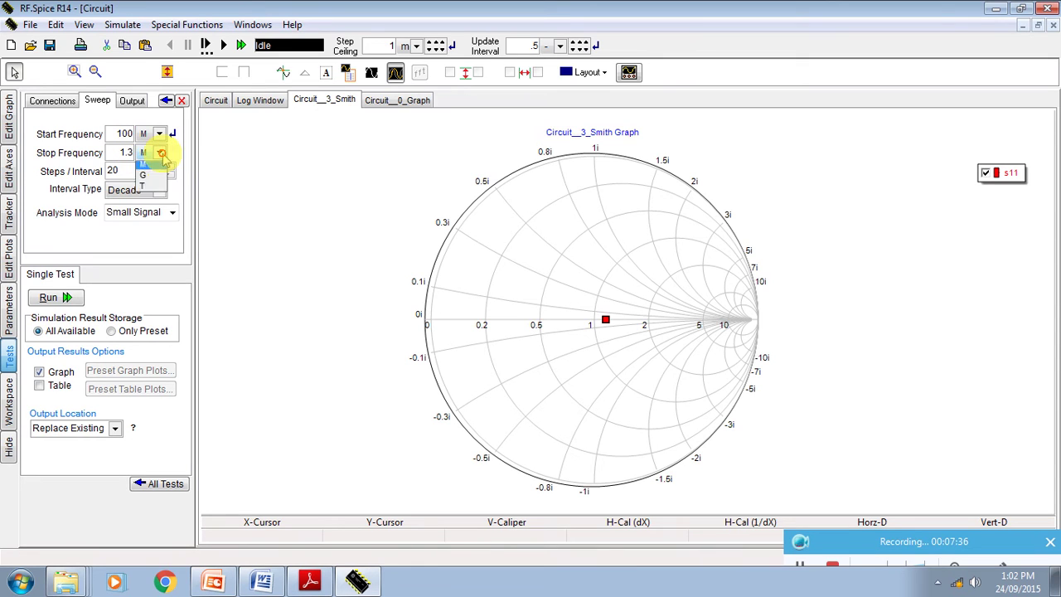
click(159, 152)
click(155, 255)
Set the sweep to linear intervals with a 1 MHz step size and run the network analysis
click(159, 191)
click(145, 218)
click(158, 171)
click(152, 264)
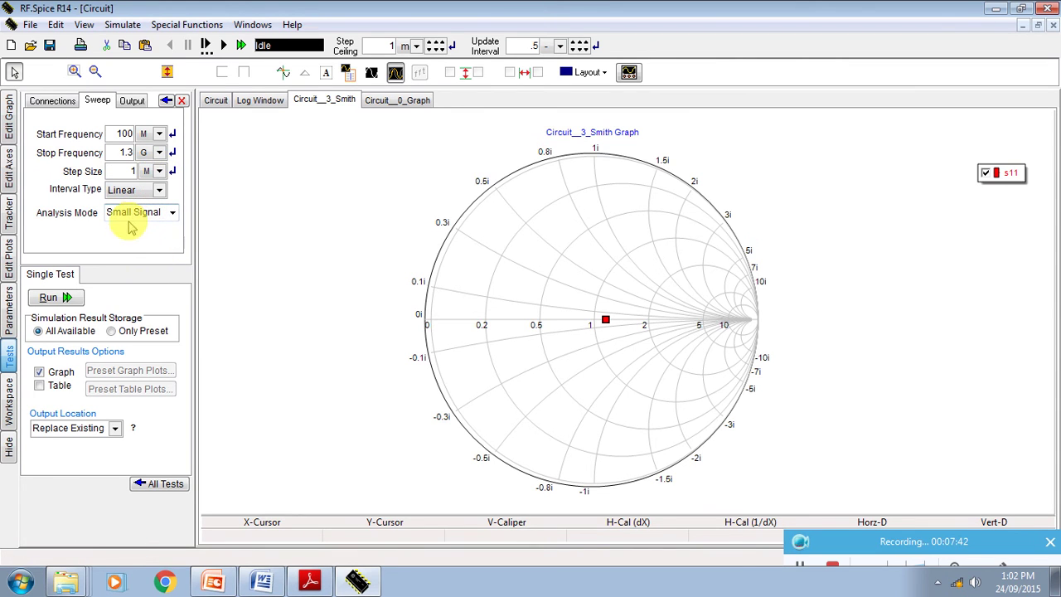
click(68, 298)
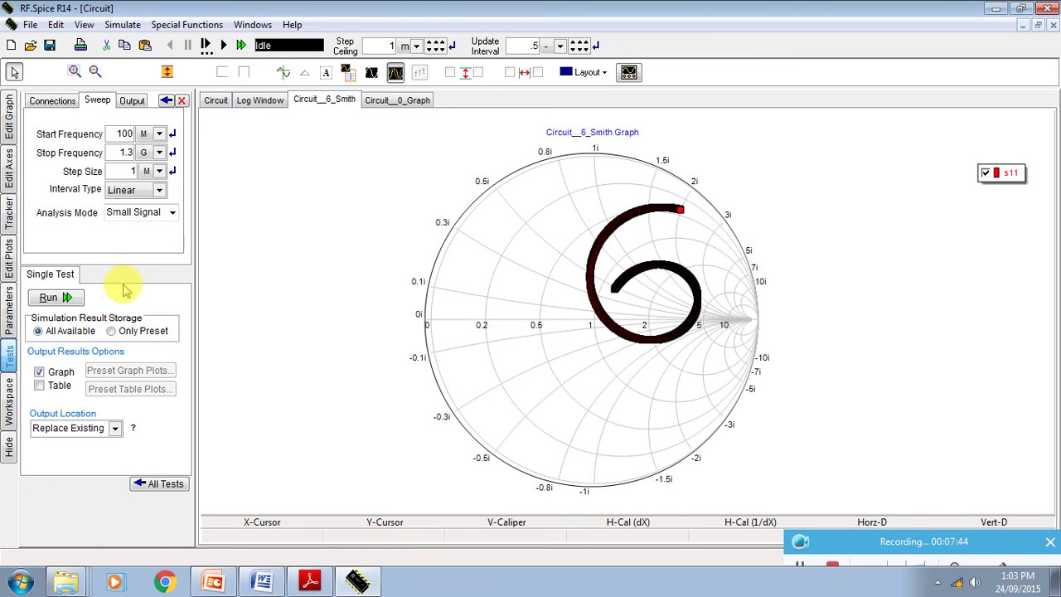
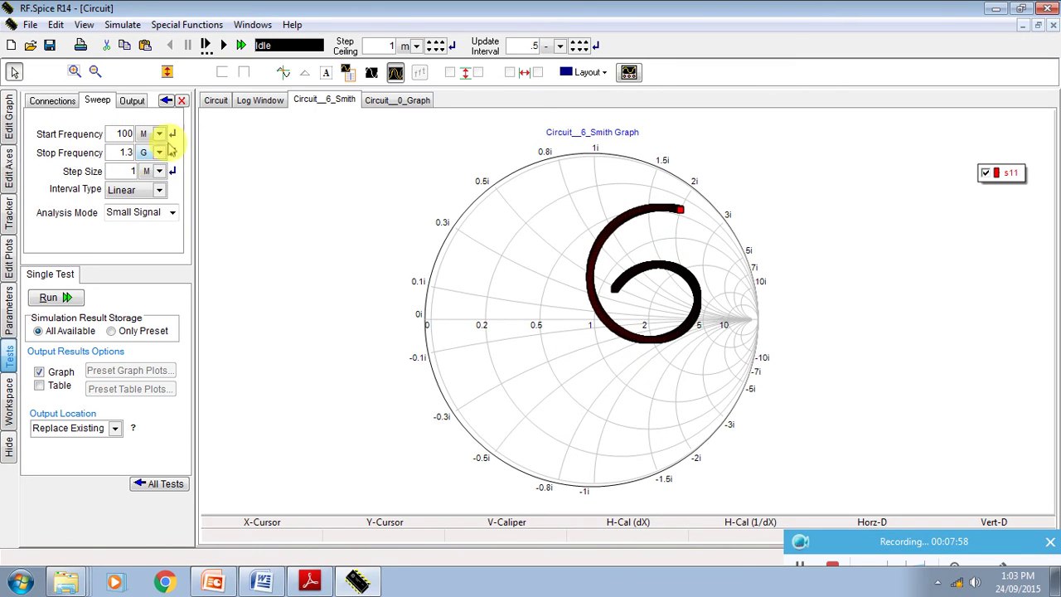
Trace the s11 curve on the Smith chart with the tracking cursor to read its frequency and complex values
click(283, 72)
mouse_move(702, 210)
mouse_down()
mouse_move(684, 207)
mouse_move(746, 208)
mouse_move(763, 185)
mouse_move(706, 186)
mouse_move(417, 327)
mouse_move(261, 555)
mouse_up()
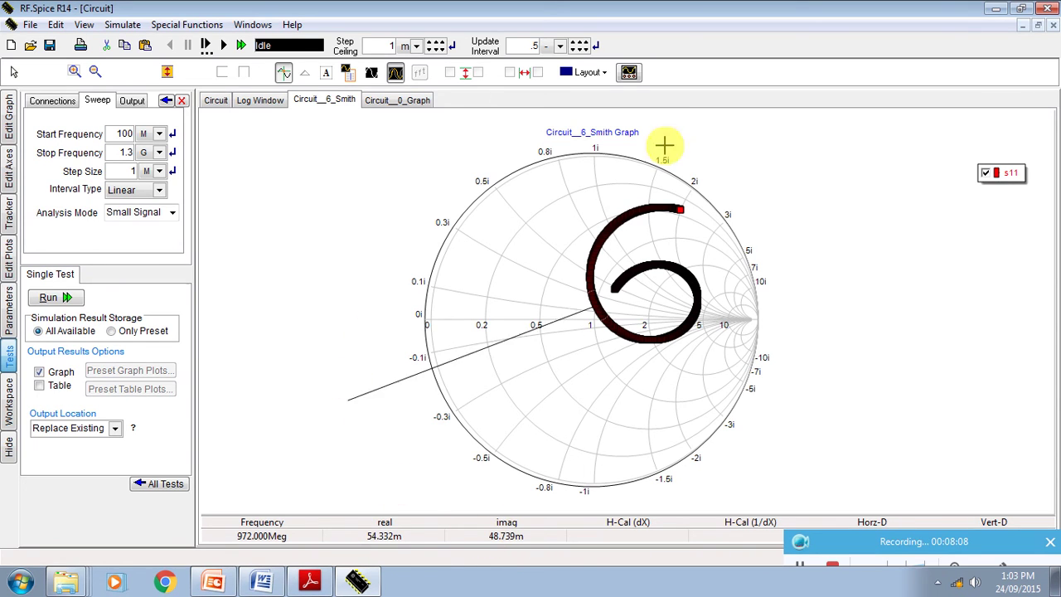
mouse_move(724, 208)
mouse_down()
mouse_move(789, 195)
mouse_move(588, 307)
mouse_move(627, 284)
mouse_move(614, 292)
mouse_move(705, 284)
mouse_move(635, 339)
mouse_move(598, 312)
mouse_up()
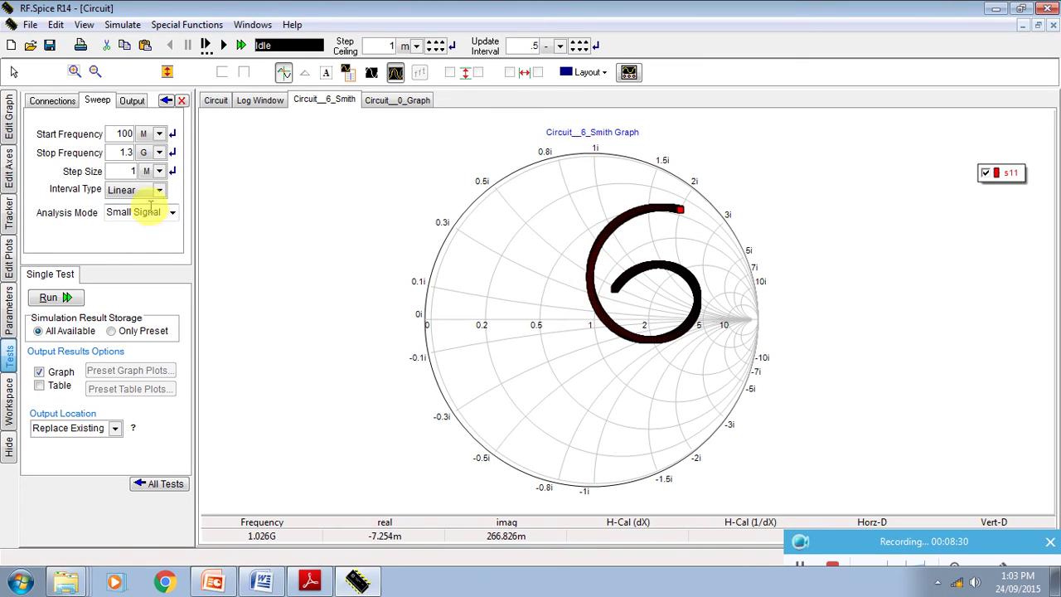
Change the output graph type back to Cartesian (Amplitude) and rerun the S-parameter analysis over the new sweep
click(377, 103)
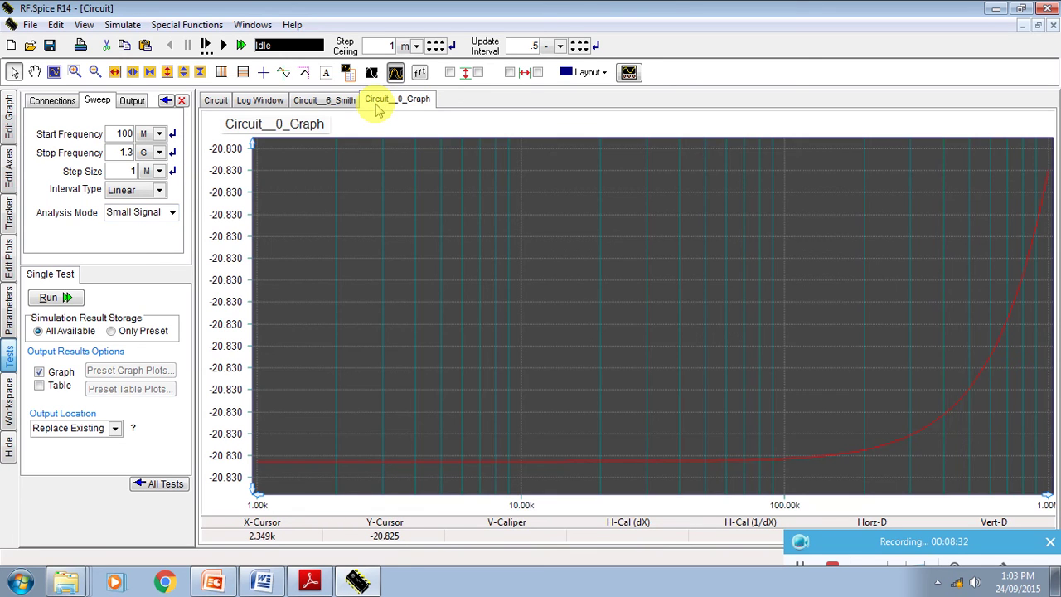
click(48, 296)
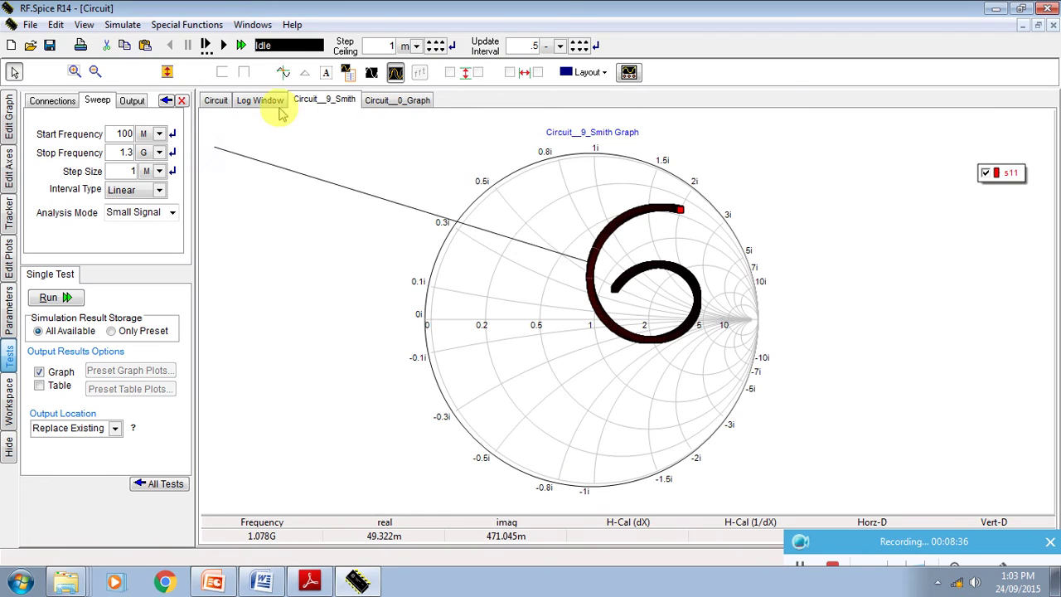
click(132, 100)
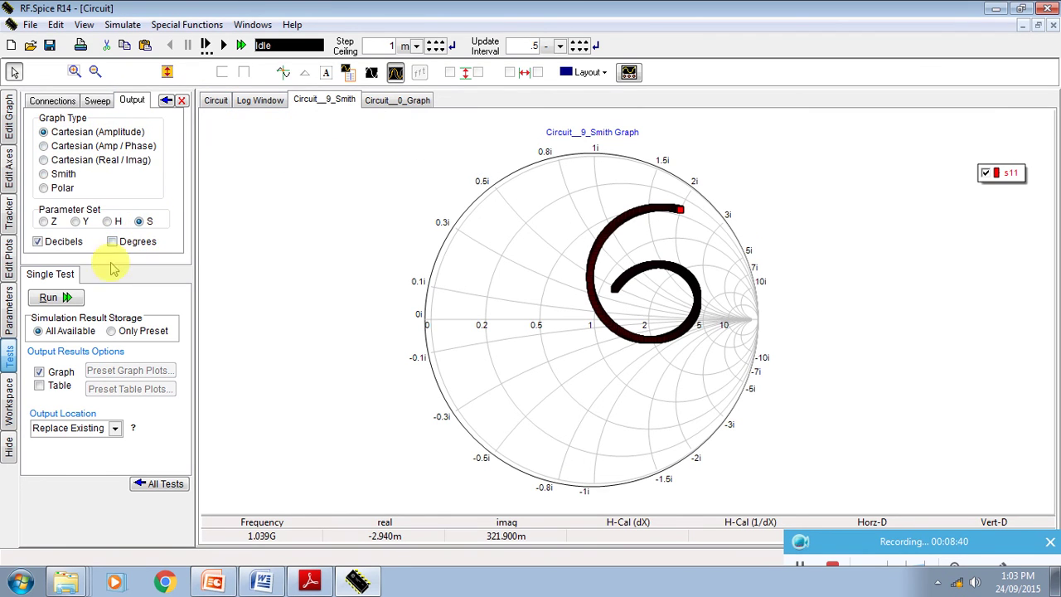
click(45, 297)
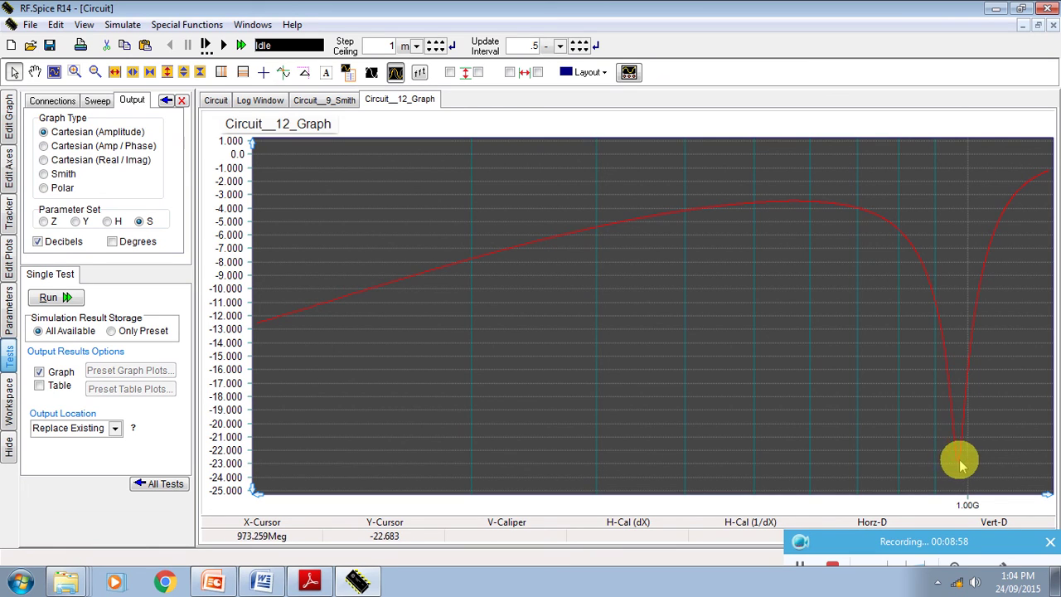
Use the crosshair cursor on the Cartesian S-parameter graph to read the response around 1 GHz
click(264, 72)
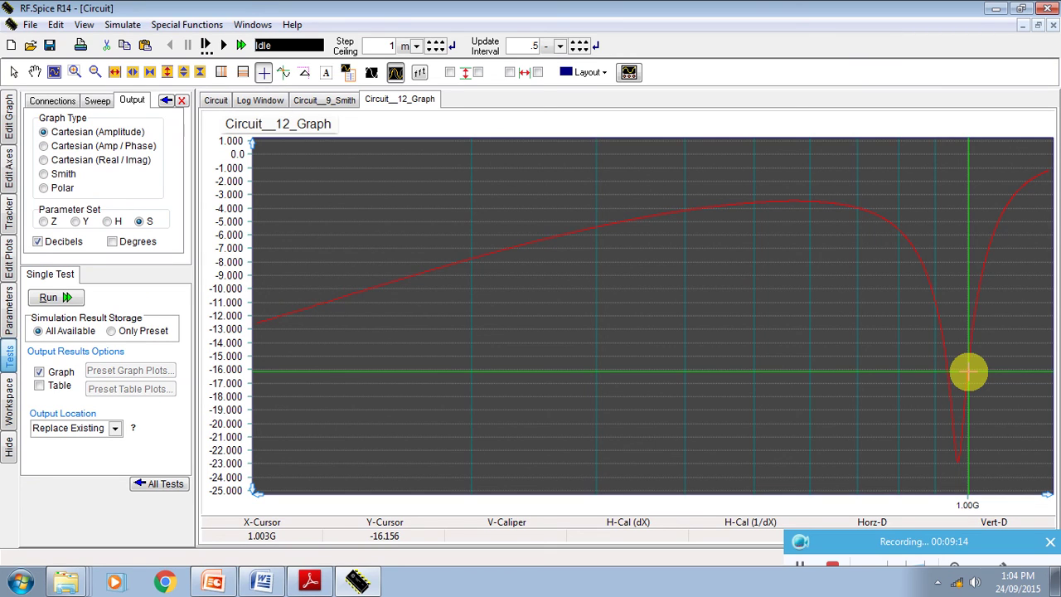
click(967, 370)
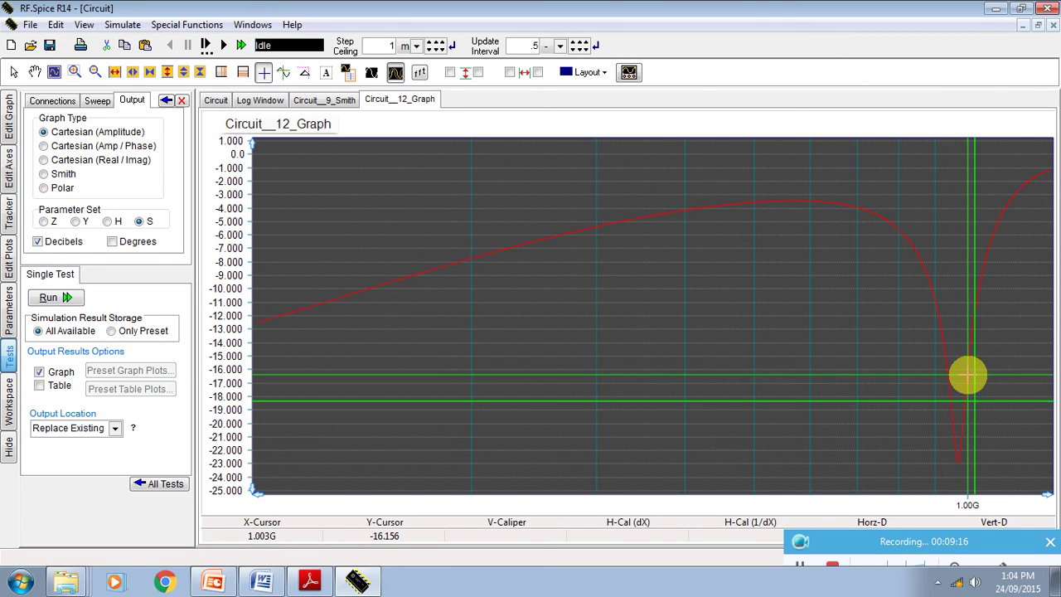
click(484, 490)
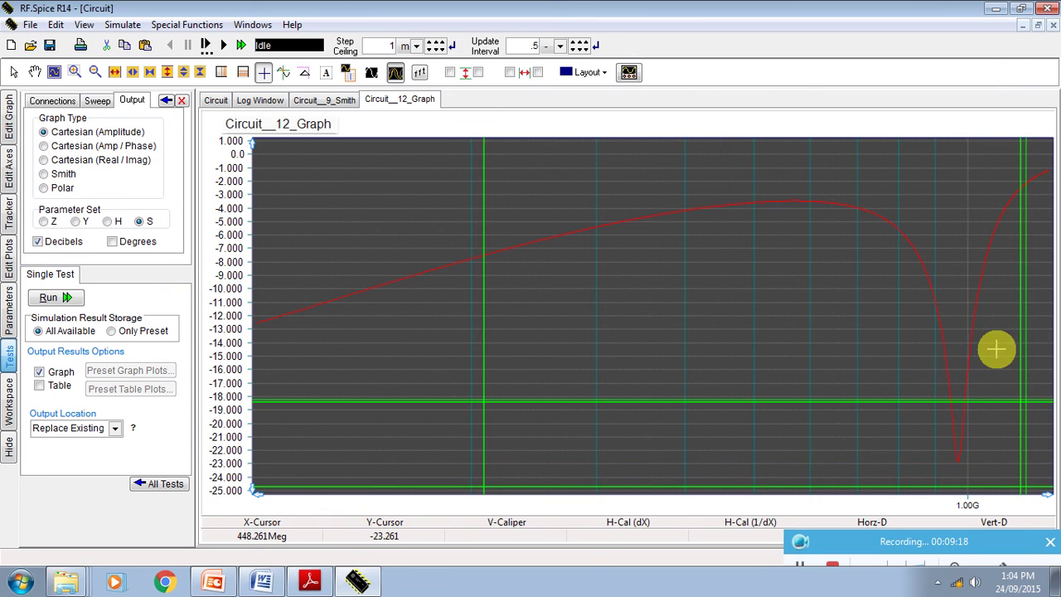
click(1035, 377)
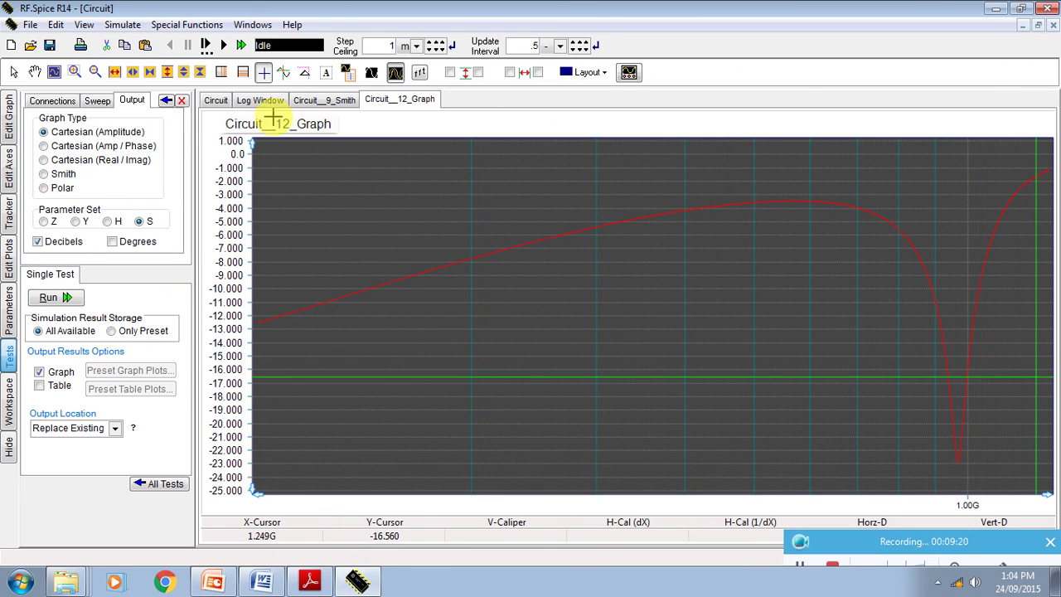
Set the inductance of L1 to 20n in the circuit
click(218, 100)
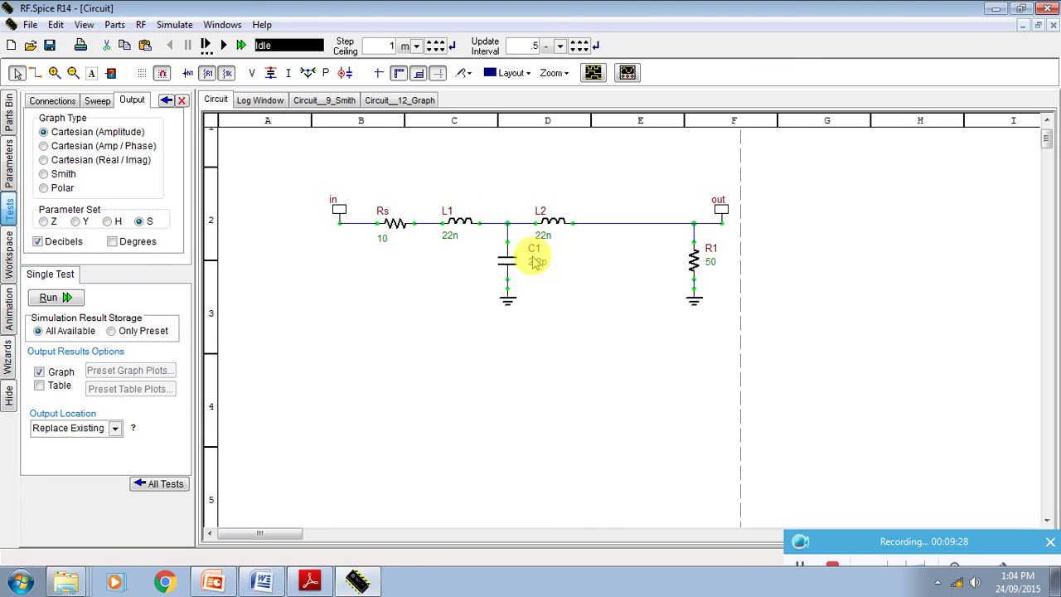
double_click(449, 239)
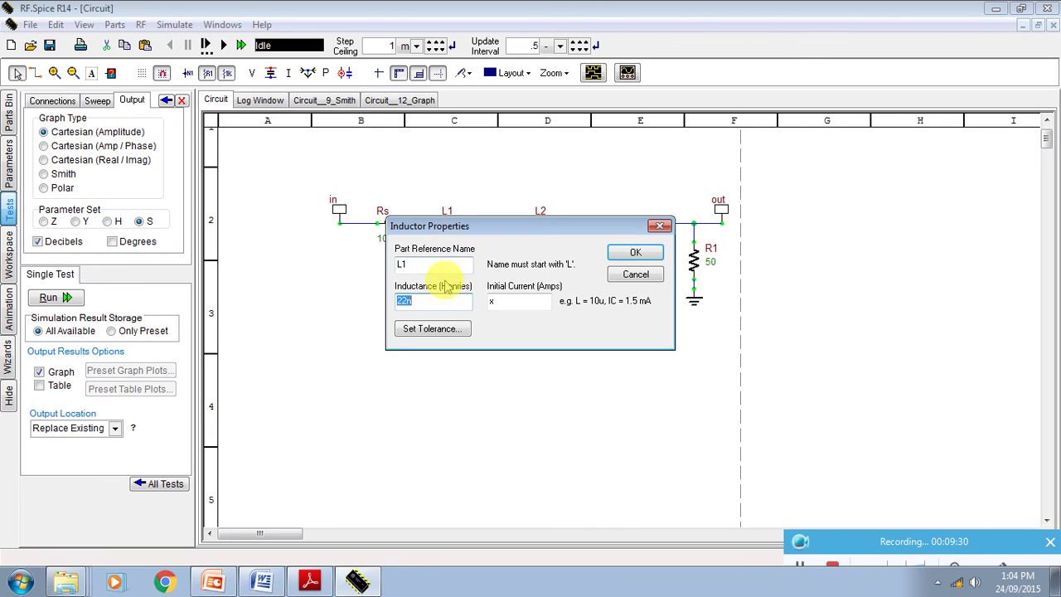
click(404, 302)
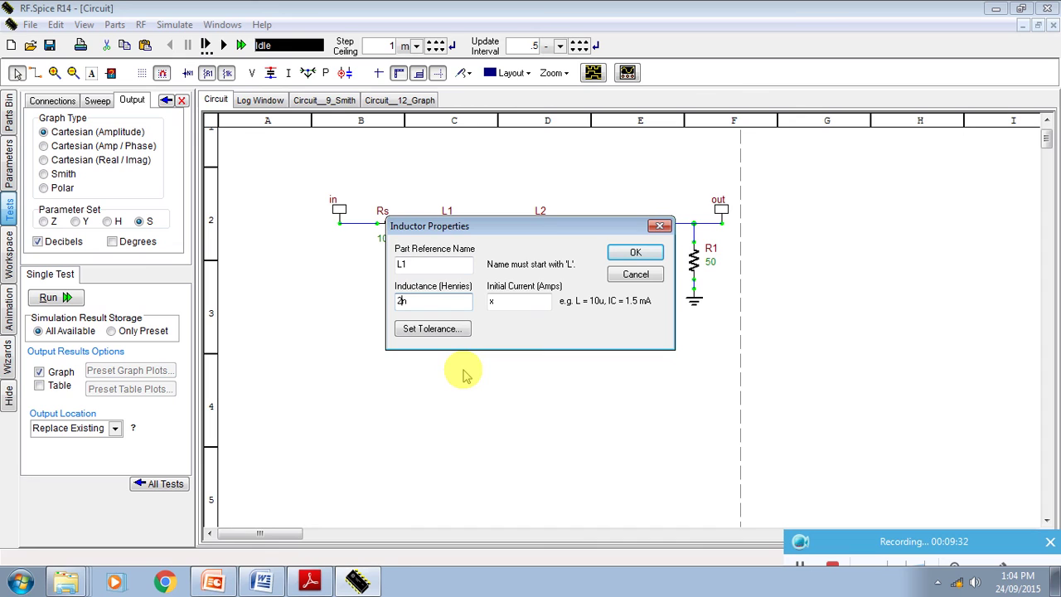
text(0)
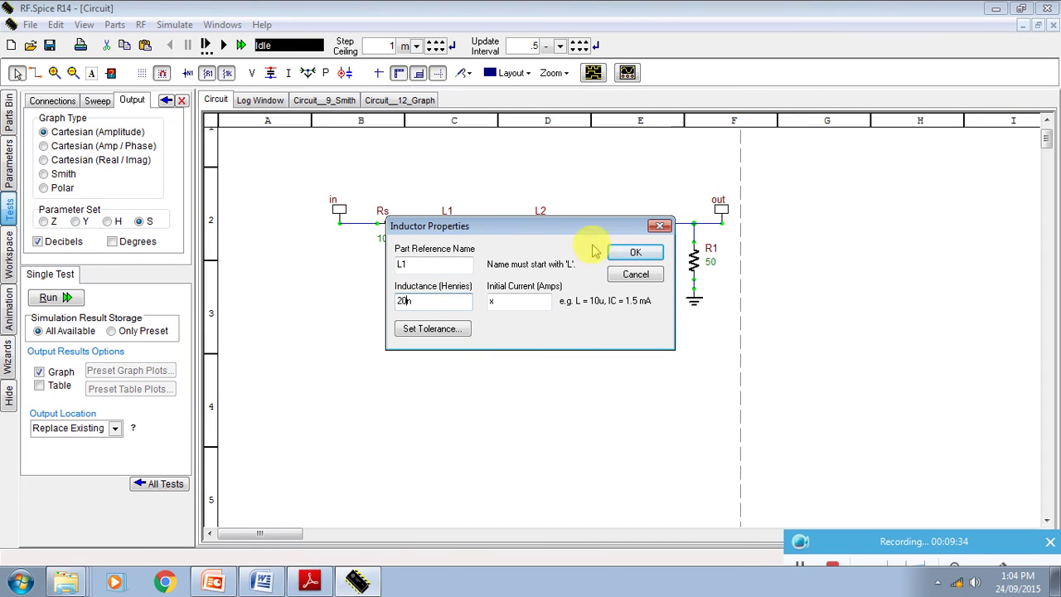
click(634, 253)
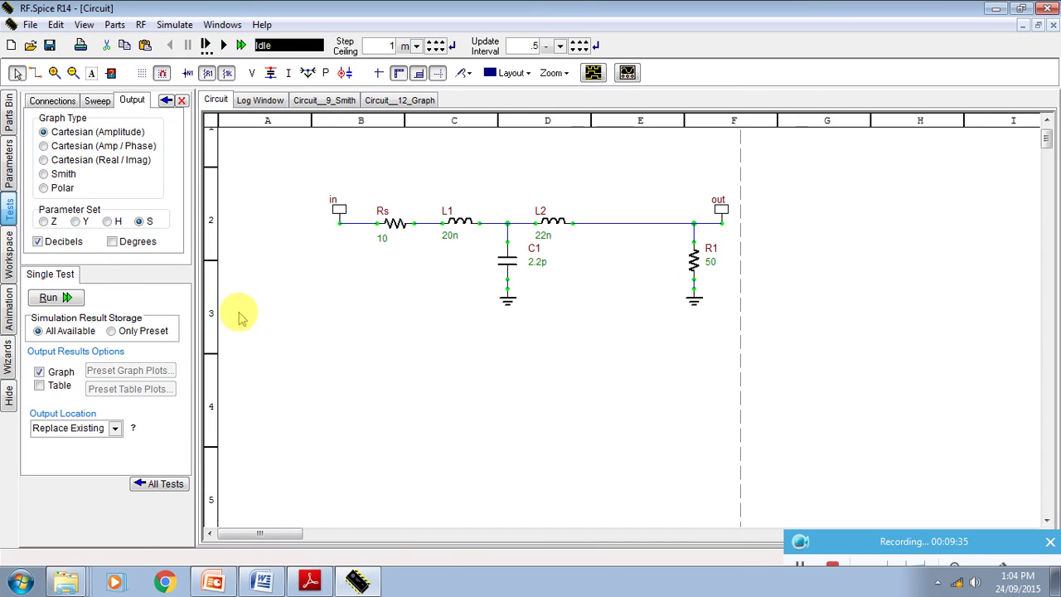
Rerun the Cartesian S-parameter analysis for the changed L1 and read the frequency and depth of the dip with the crosshair cursor
click(47, 298)
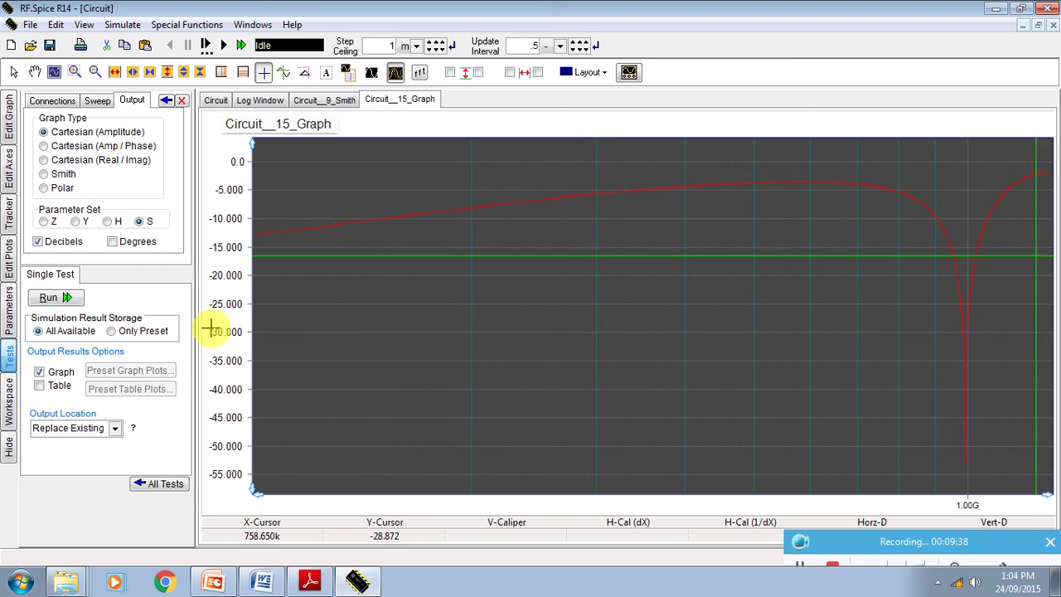
drag(829, 435, 967, 467)
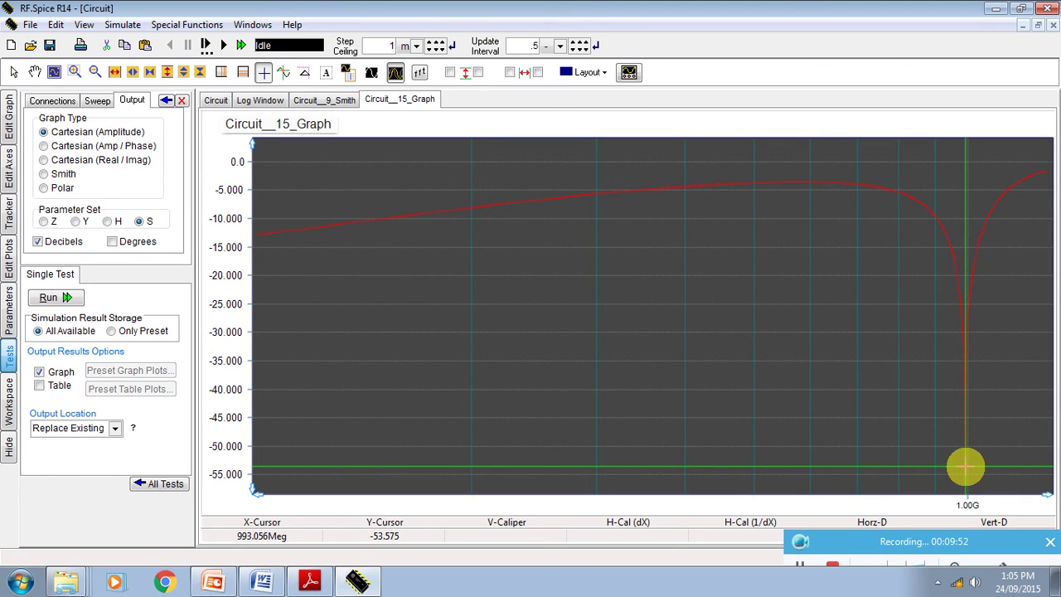
drag(966, 467, 302, 96)
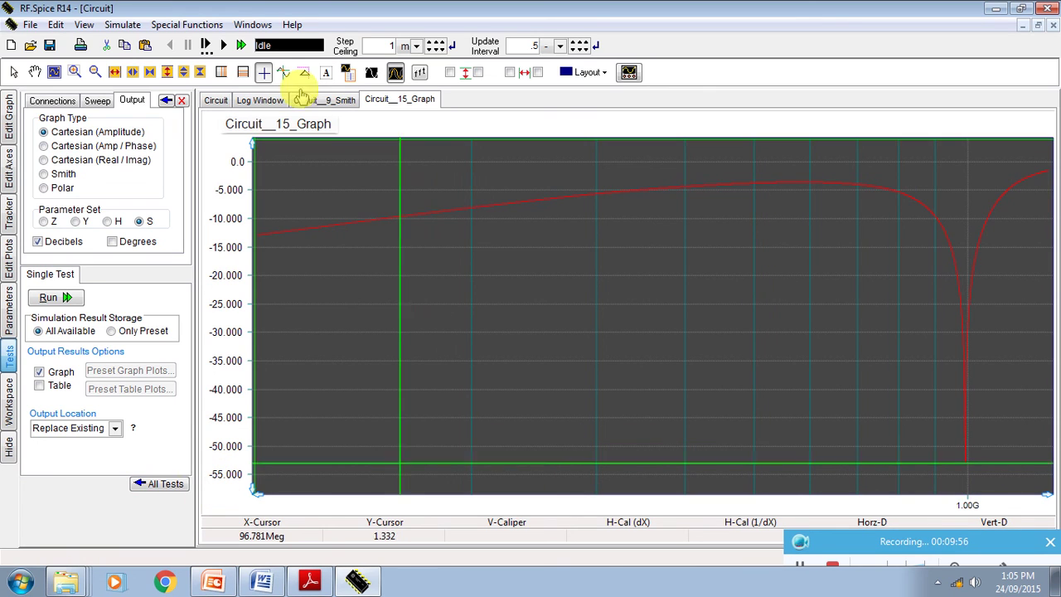
Set the output graph type to Smith and rerun the S-parameter analysis to update the Smith chart
click(321, 99)
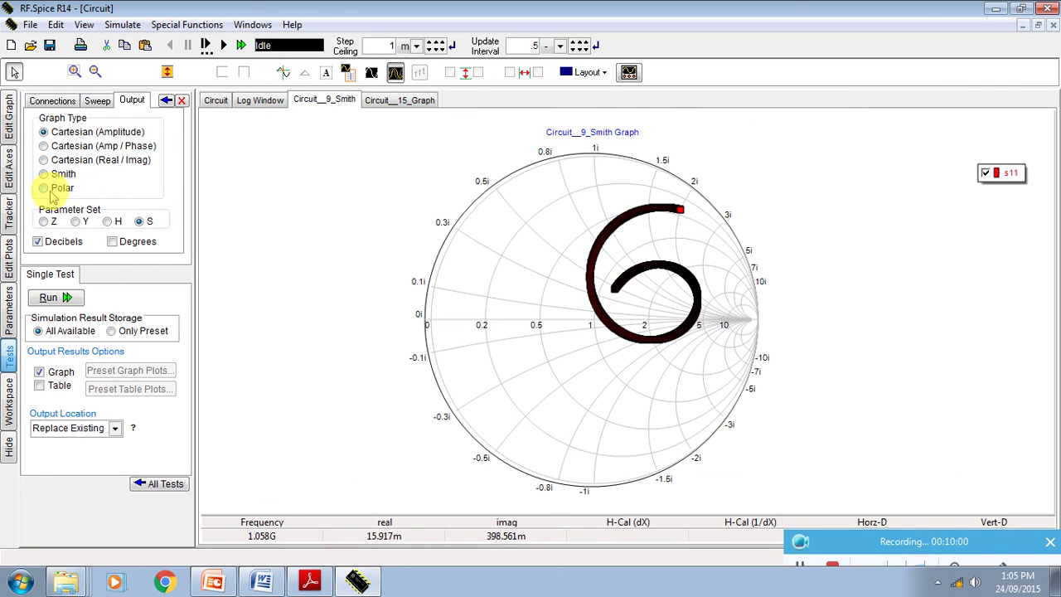
click(46, 174)
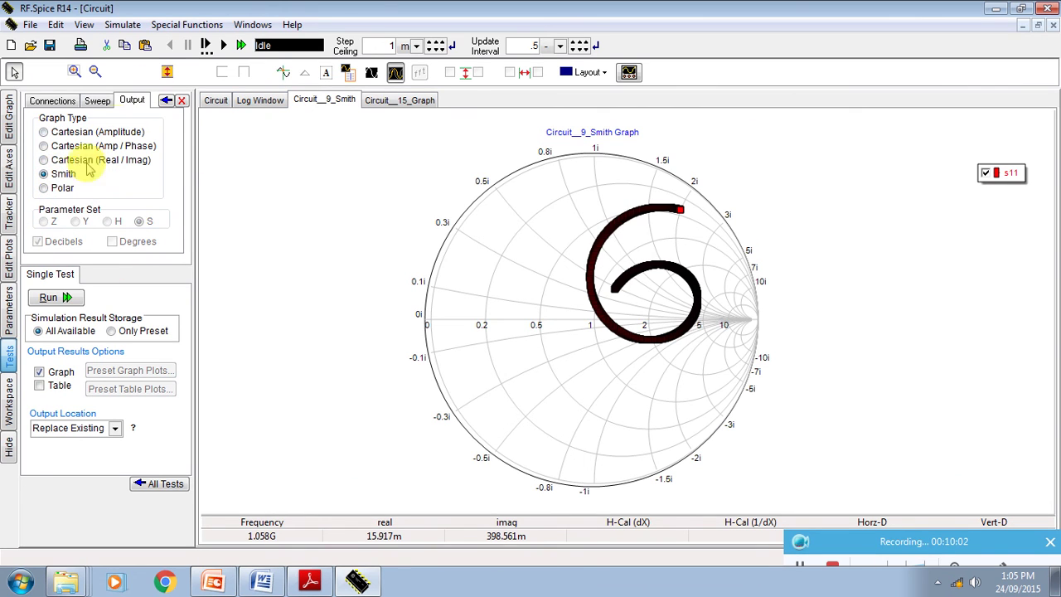
click(51, 299)
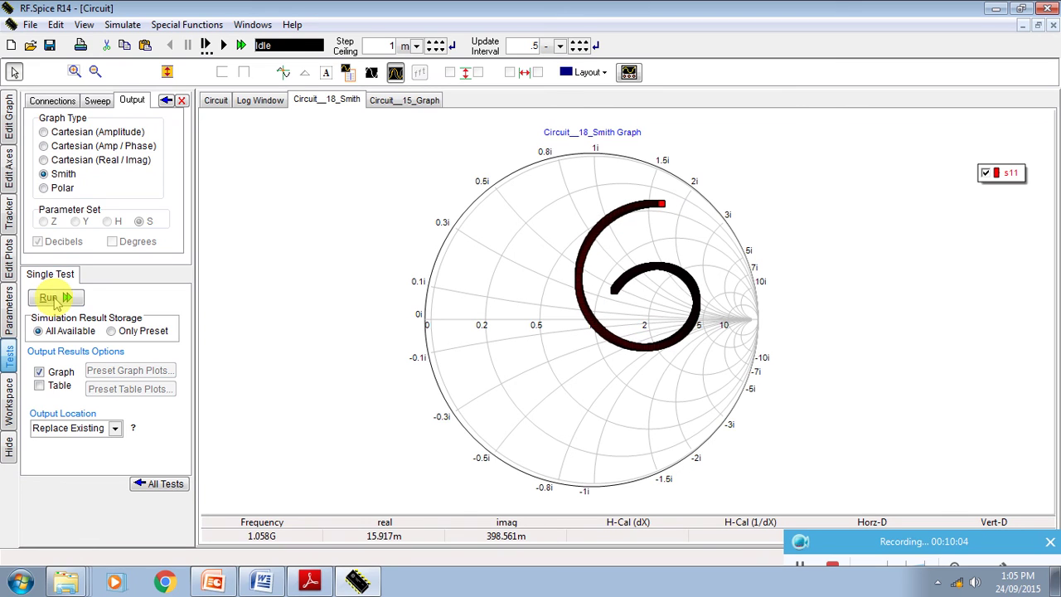
Read the frequency, real and imaginary values of the updated s11 curve near the Smith chart's centre and toward its end
click(595, 328)
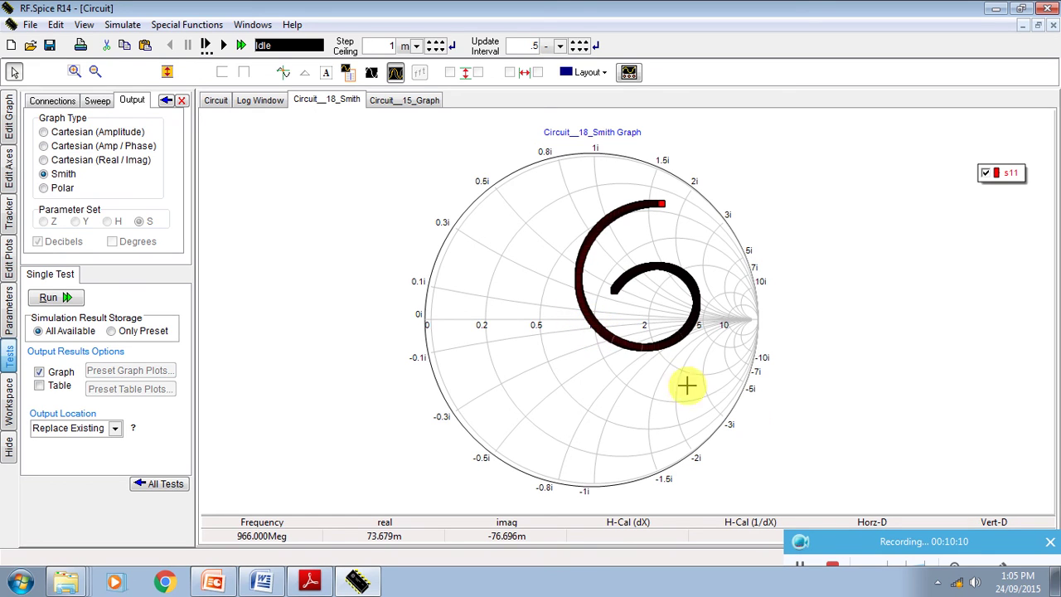
click(595, 328)
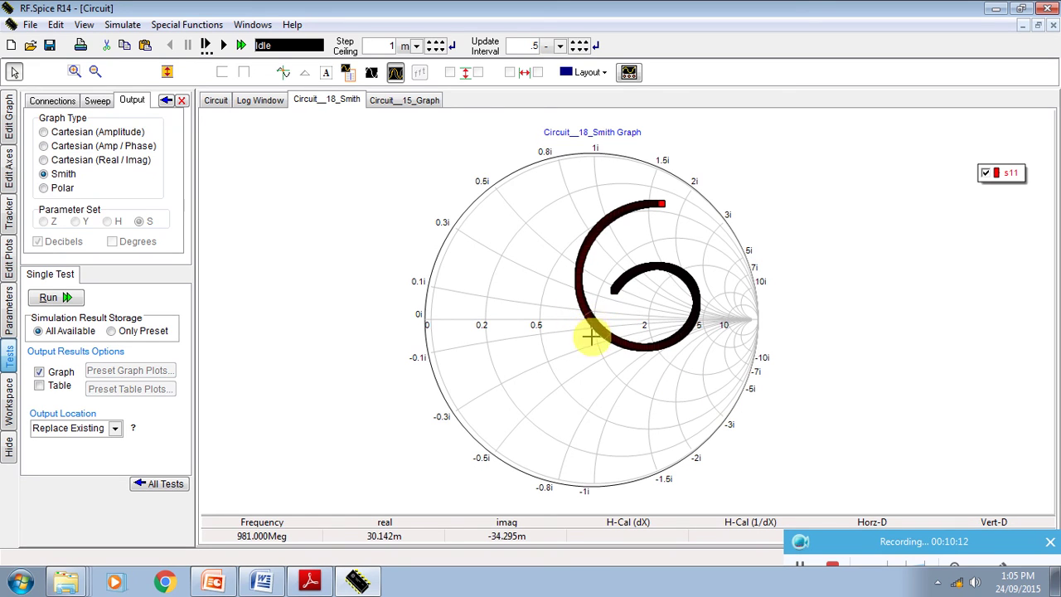
mouse_move(698, 286)
mouse_down()
mouse_move(1028, 172)
mouse_move(917, 177)
mouse_up()
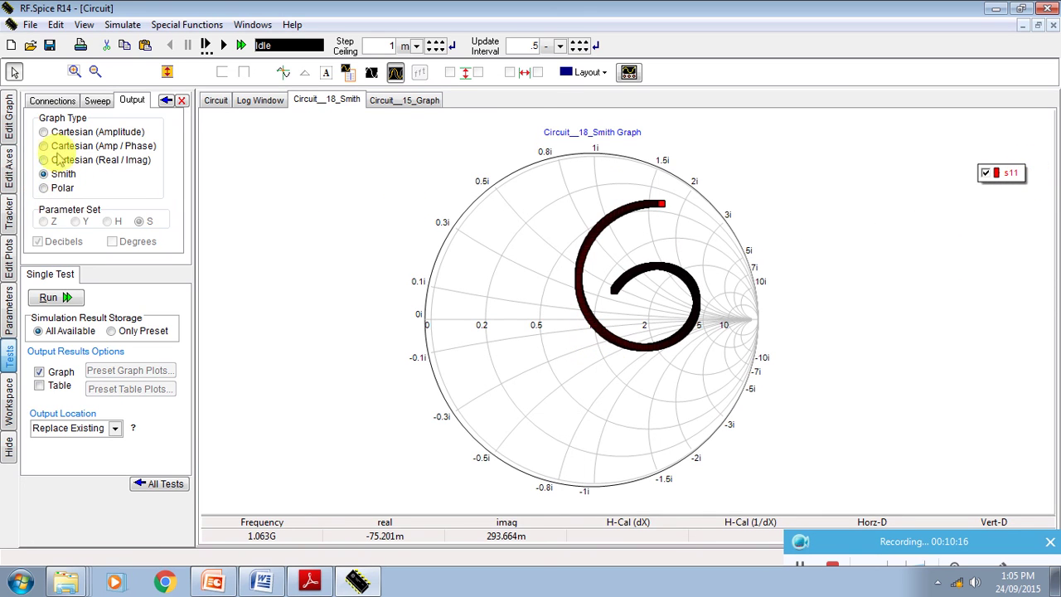
Set the graph type back to Cartesian (Amplitude), review the sweep and port connection settings, and return to the circuit schematic
click(66, 134)
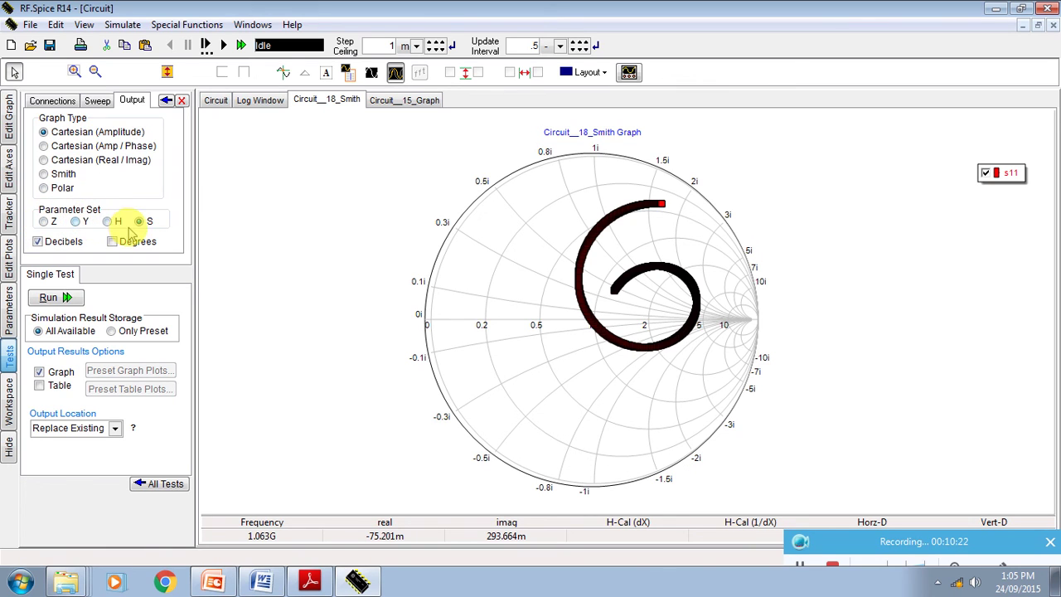
click(96, 100)
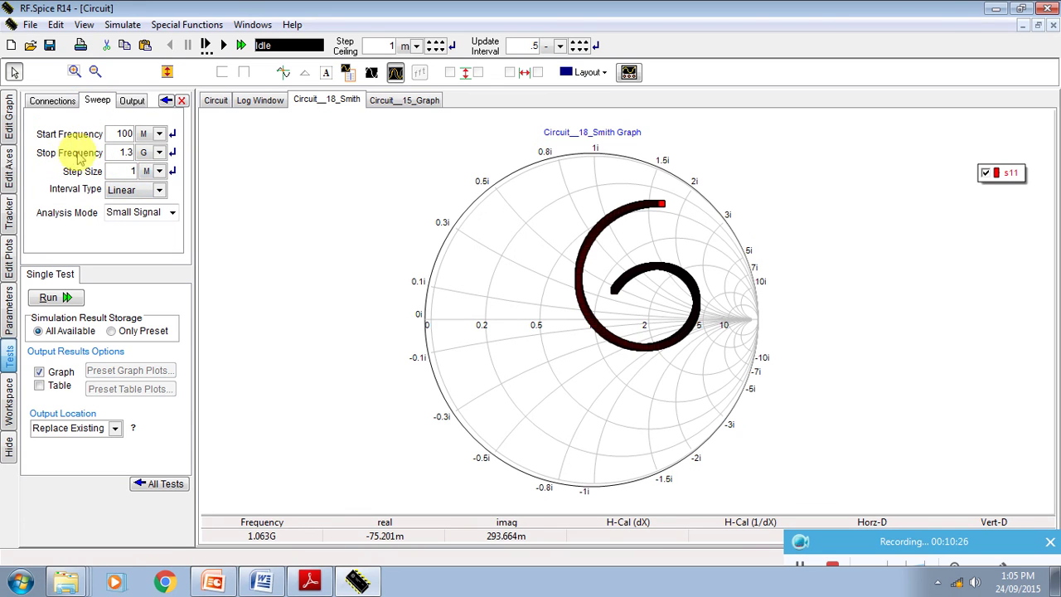
click(50, 100)
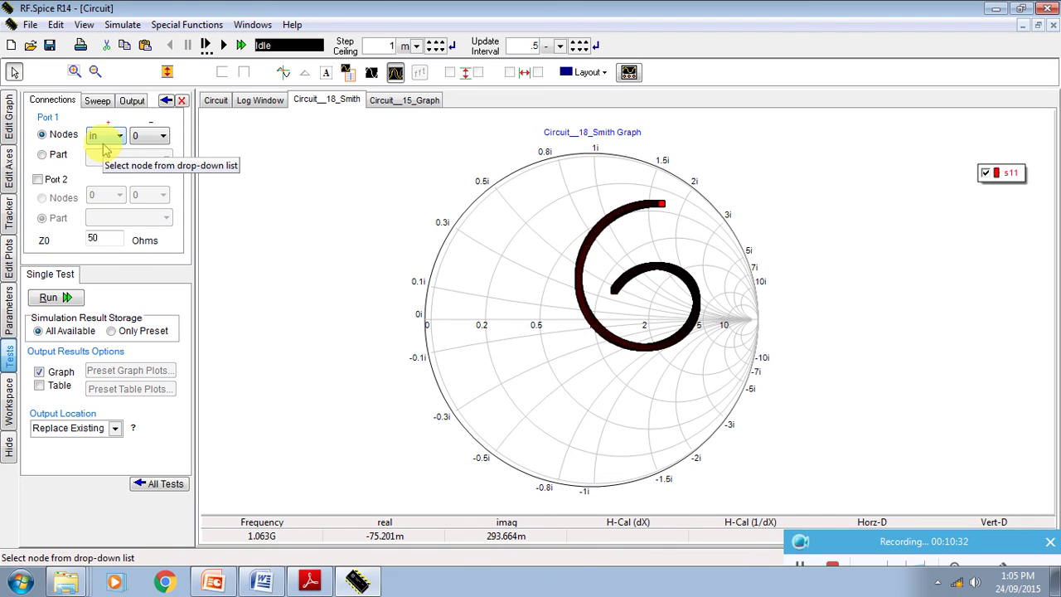
click(220, 101)
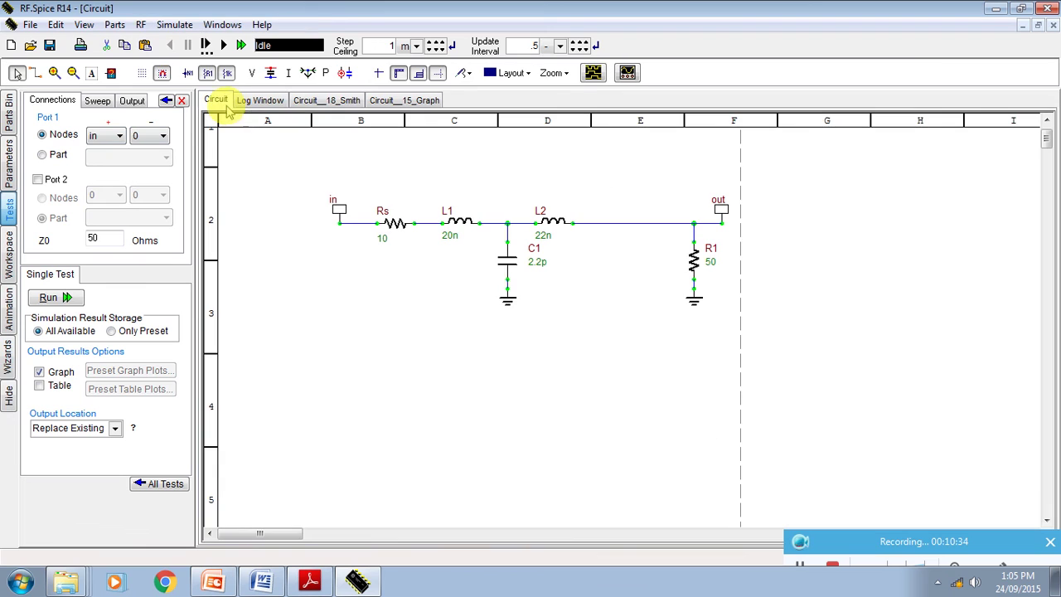